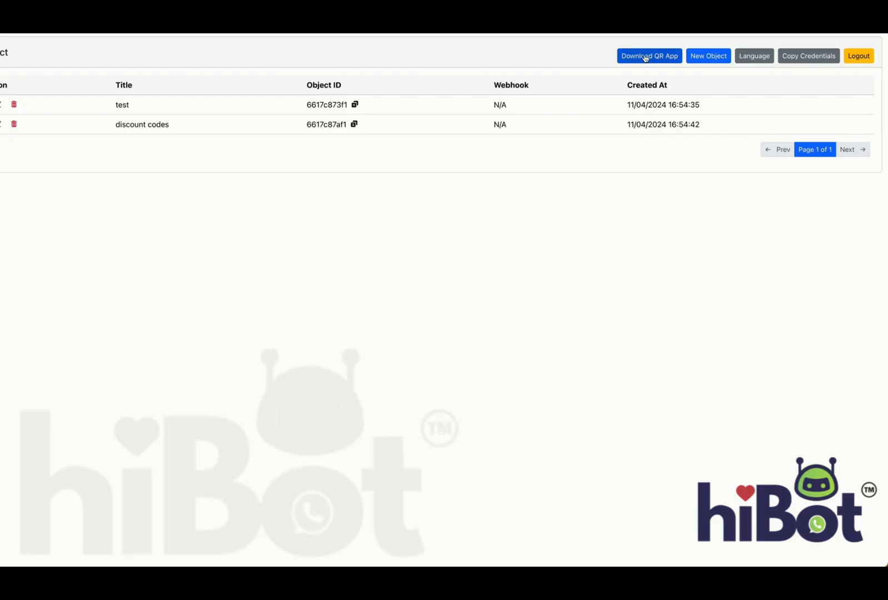
# - Create a new object titled "diwali event" with no webhook URL
pyautogui.click(709, 57)
pyautogui.click(367, 275)
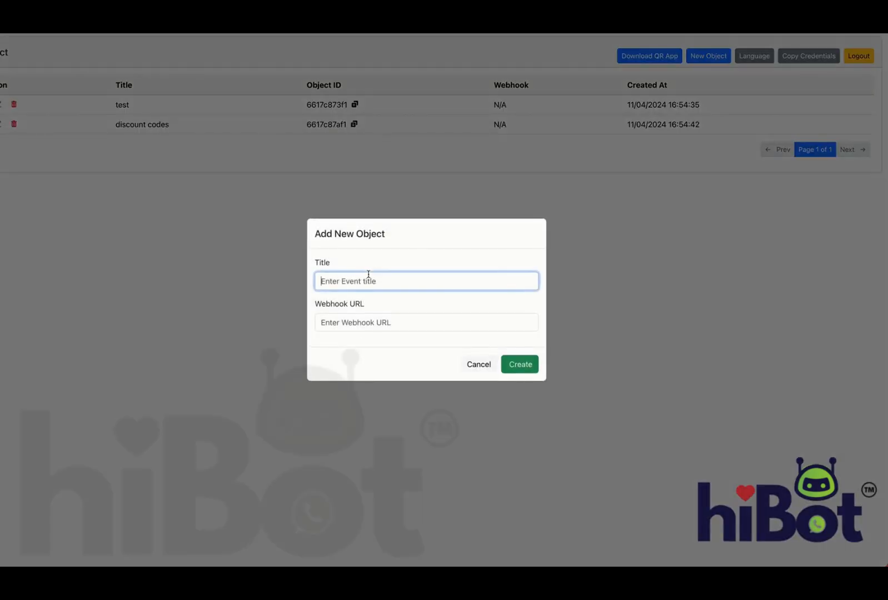
pyautogui.write('diwali event')
pyautogui.click(520, 364)
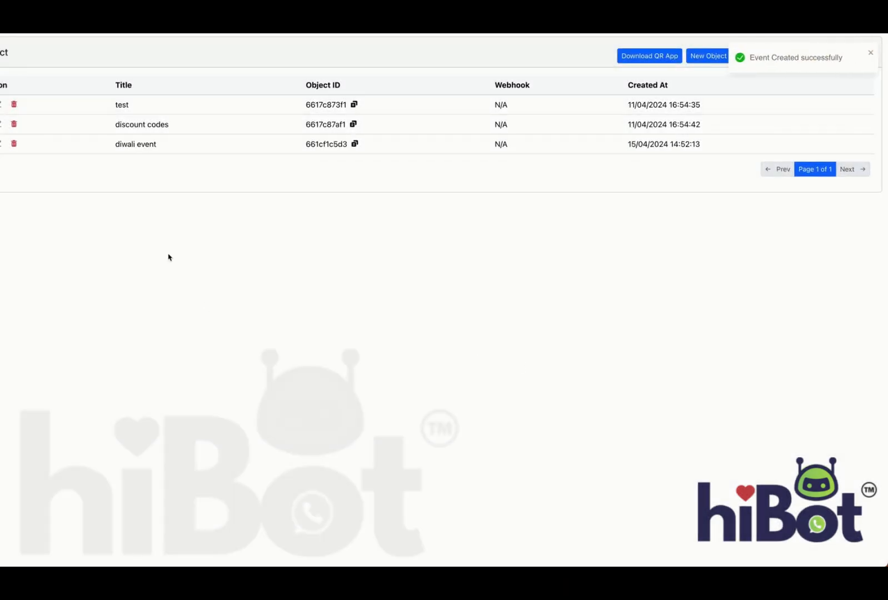
pyautogui.moveTo(123, 146); pyautogui.dragTo(176, 147)
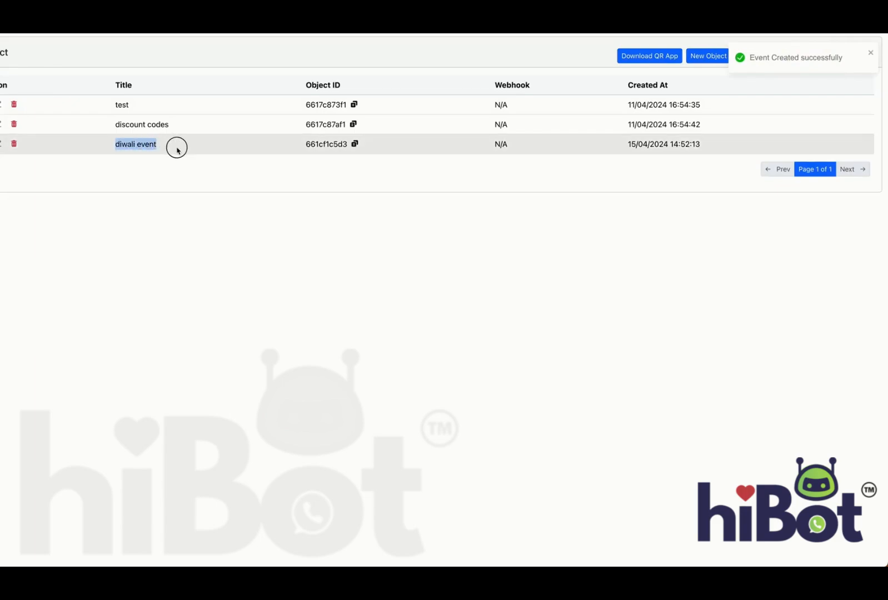
# - Open the diwali event's QR list and start a new QR named "test", entering the contact's WhatsApp number
pyautogui.click(1, 144)
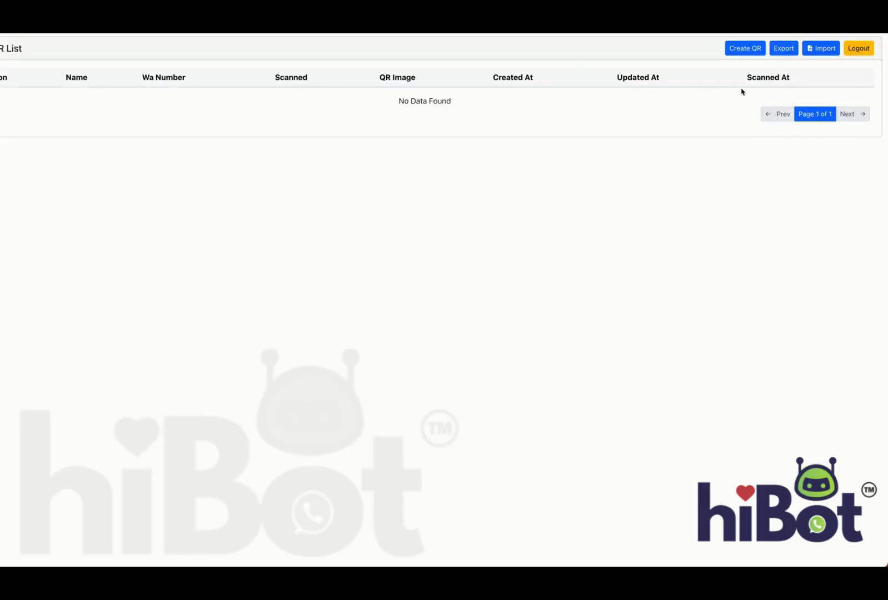
pyautogui.click(746, 49)
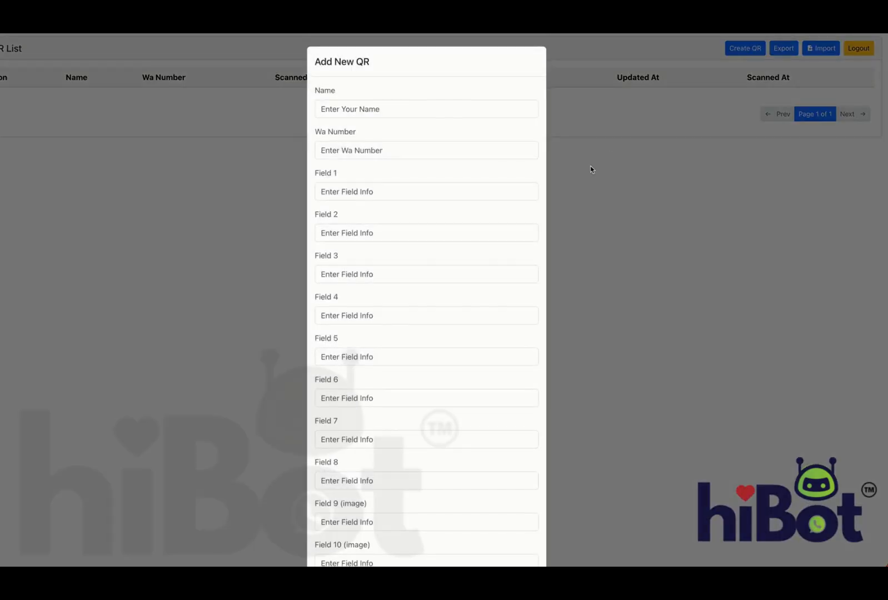
pyautogui.click(395, 103)
pyautogui.write('t')
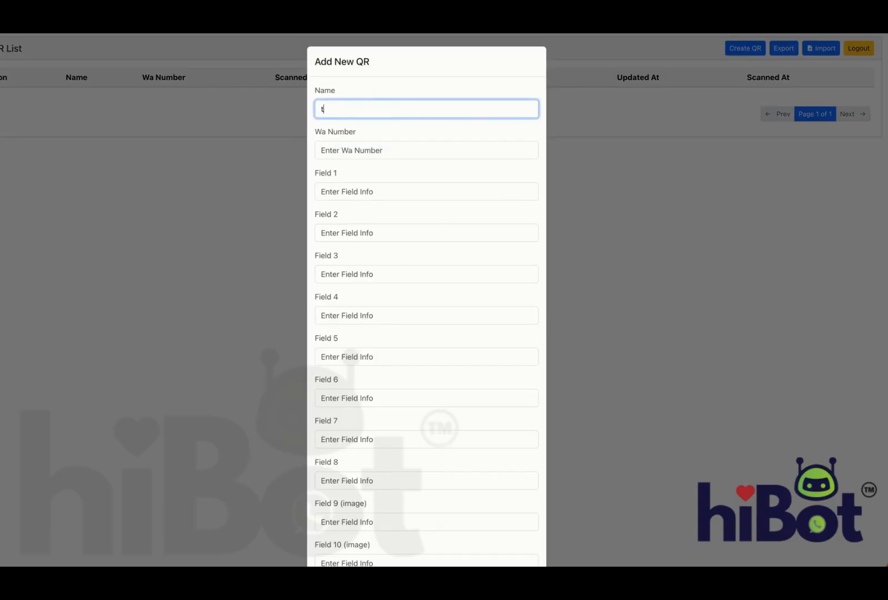
pyautogui.write('est')
pyautogui.click(401, 152)
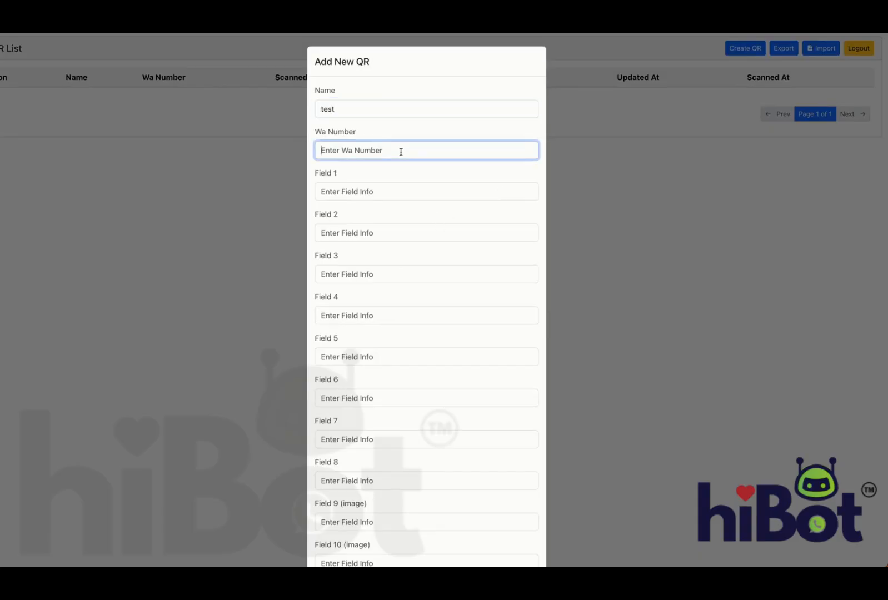
pyautogui.write('919999999999')
# - Examine the optional fields in the new QR form, including image fields 9 and 10
pyautogui.scroll(-2, 399, 282)
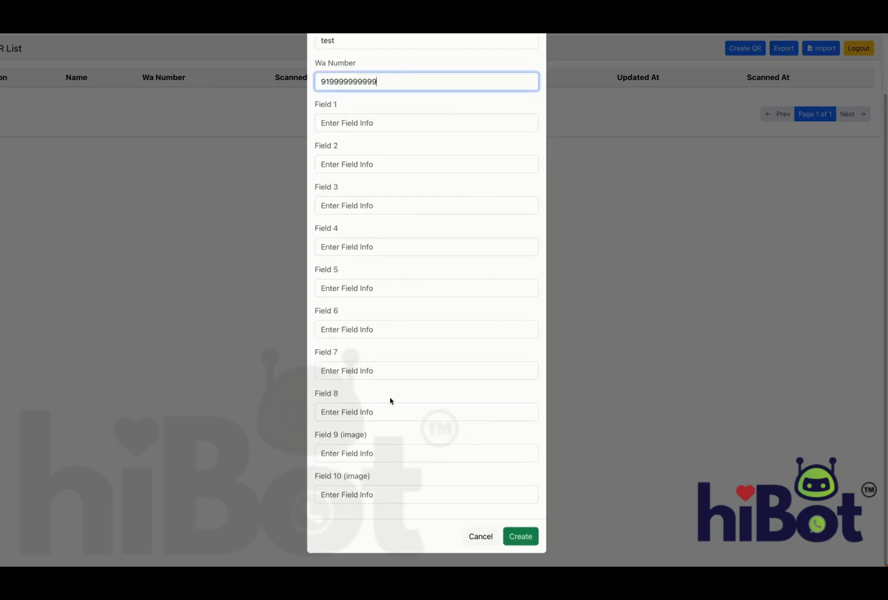
pyautogui.moveTo(320, 434); pyautogui.dragTo(384, 488)
pyautogui.click(390, 485)
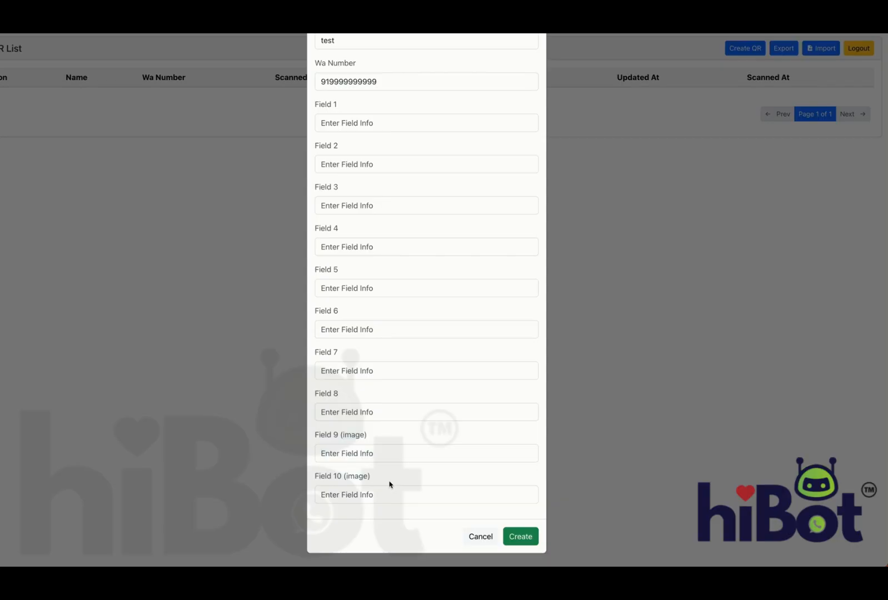
pyautogui.scroll(2, 391, 483)
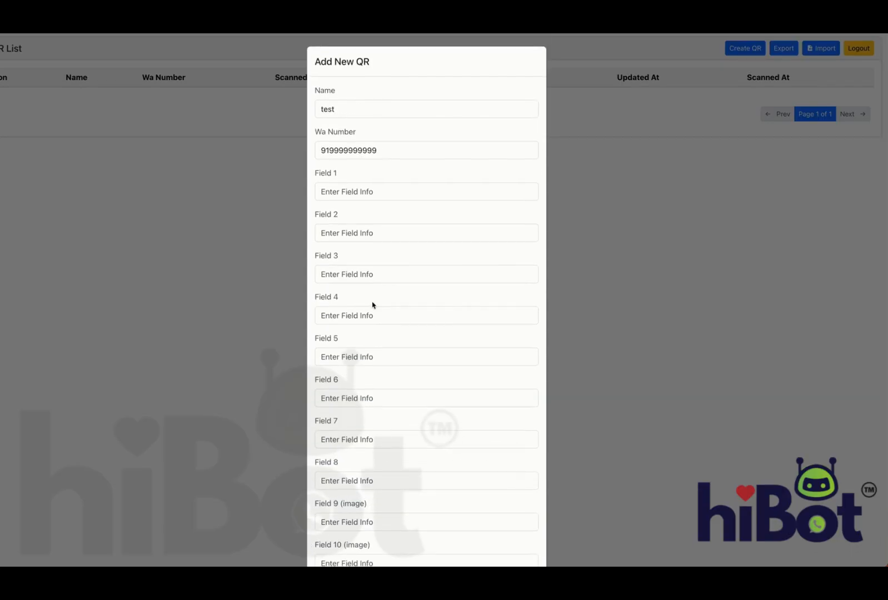
pyautogui.scroll(-2, 372, 305)
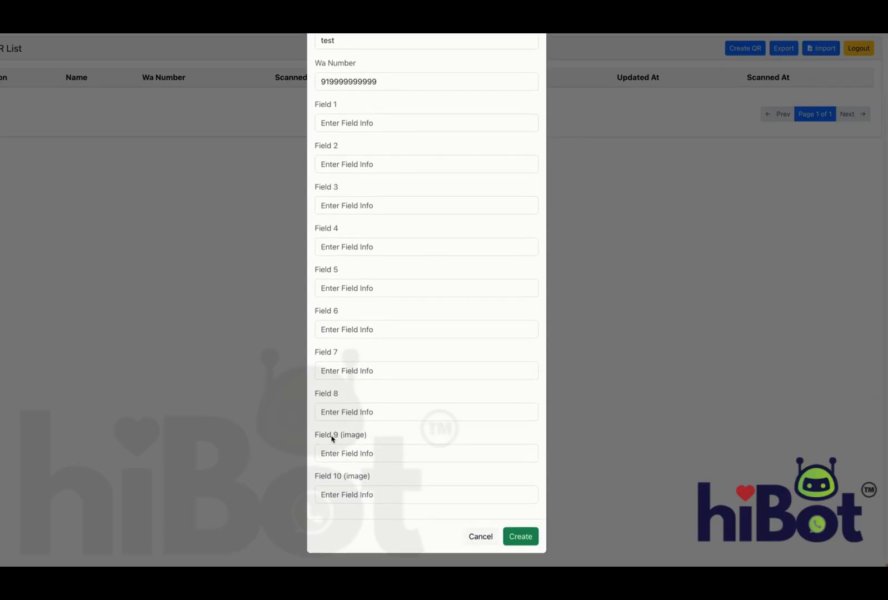
pyautogui.moveTo(319, 435); pyautogui.dragTo(355, 451)
pyautogui.scroll(3, 391, 260)
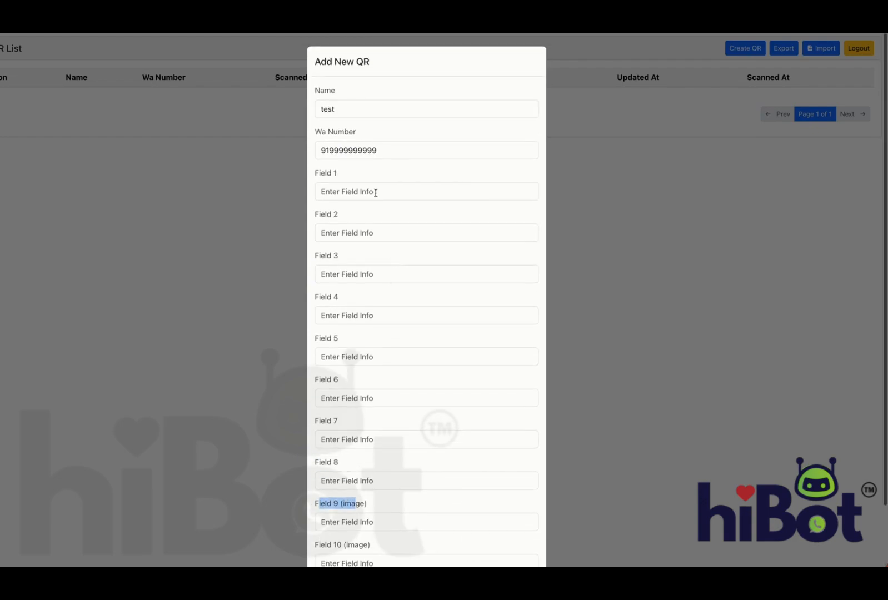
# - Set Field 1 of the new QR to "gold" and Field 2 to "includes dinner"
pyautogui.click(374, 192)
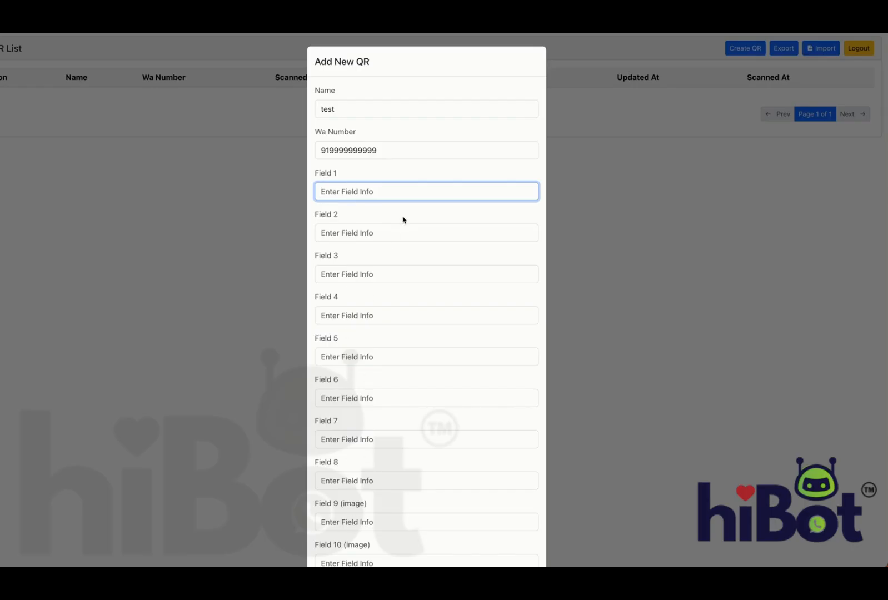
pyautogui.write('gold')
pyautogui.click(400, 241)
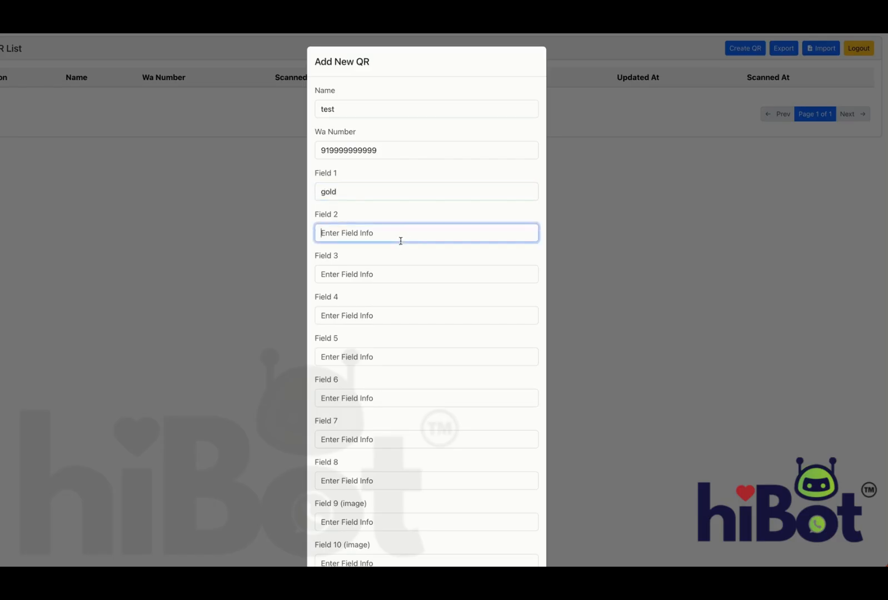
pyautogui.write('inclues dinne')
pyautogui.press('BackSpace')
pyautogui.press('BackSpace')
pyautogui.press('BackSpace')
pyautogui.write('des dinner')
# - Set Field 3 to "2 pax" and create the QR
pyautogui.click(399, 280)
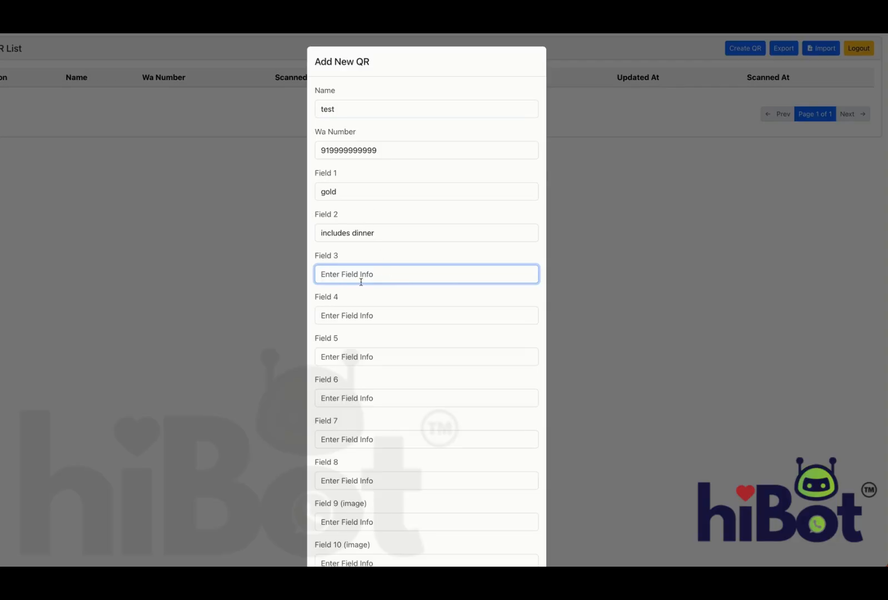
pyautogui.write('2 pax')
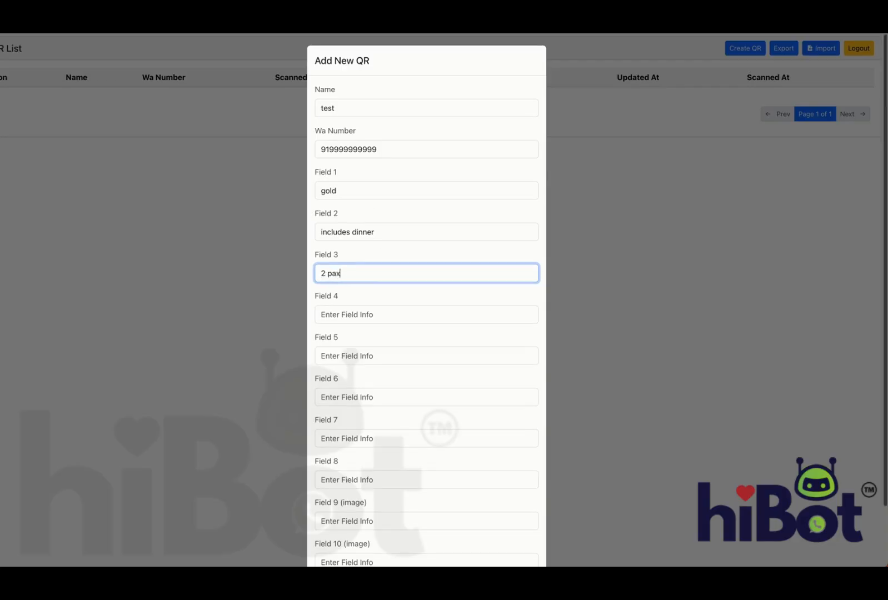
pyautogui.scroll(-2, 438, 424)
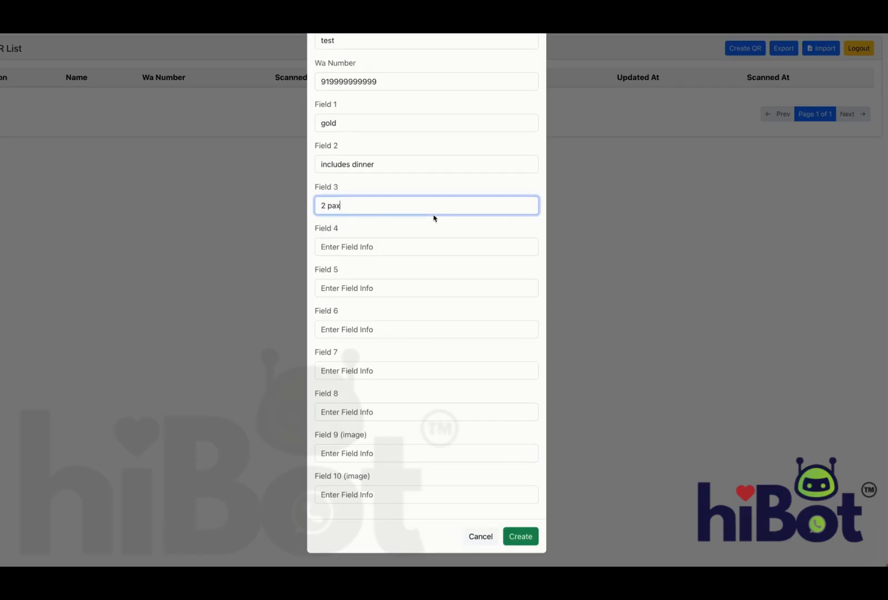
pyautogui.scroll(1, 434, 218)
pyautogui.scroll(-1, 434, 217)
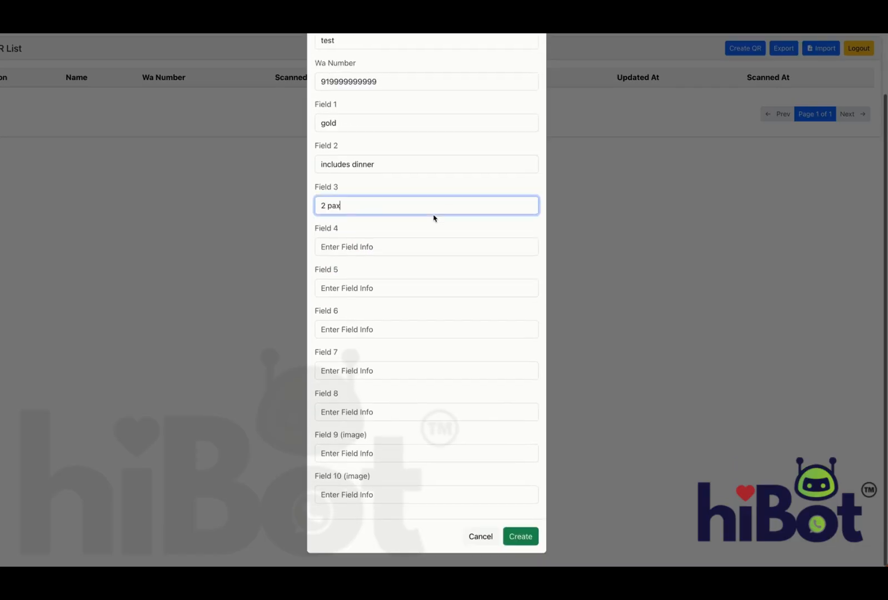
pyautogui.click(521, 537)
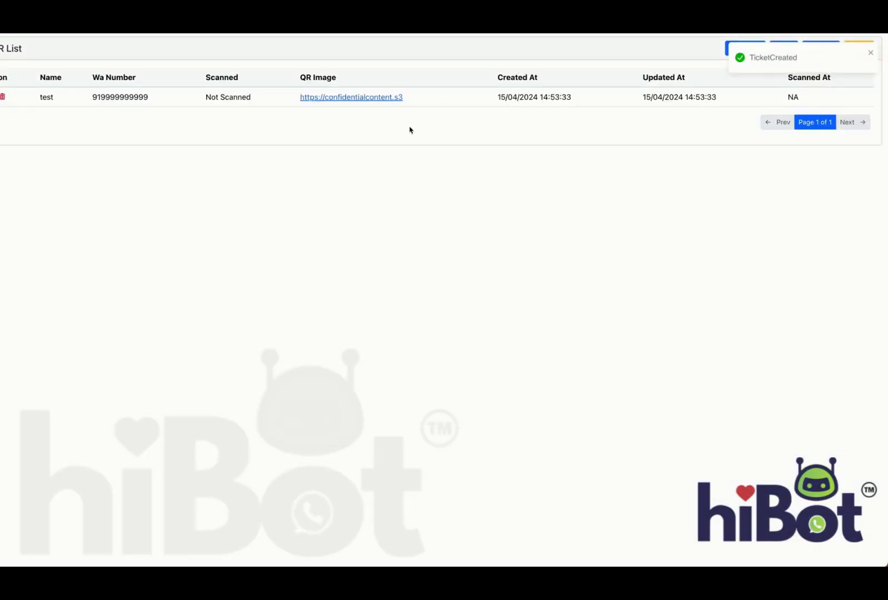
# - View the test entry's QR image and return to the object list
pyautogui.click(379, 99)
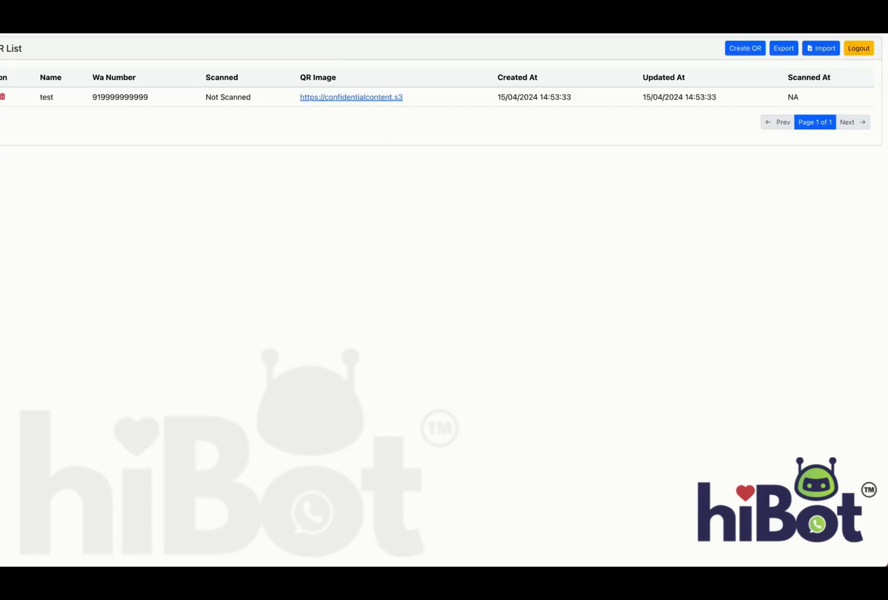
pyautogui.press('super+bracketleft')
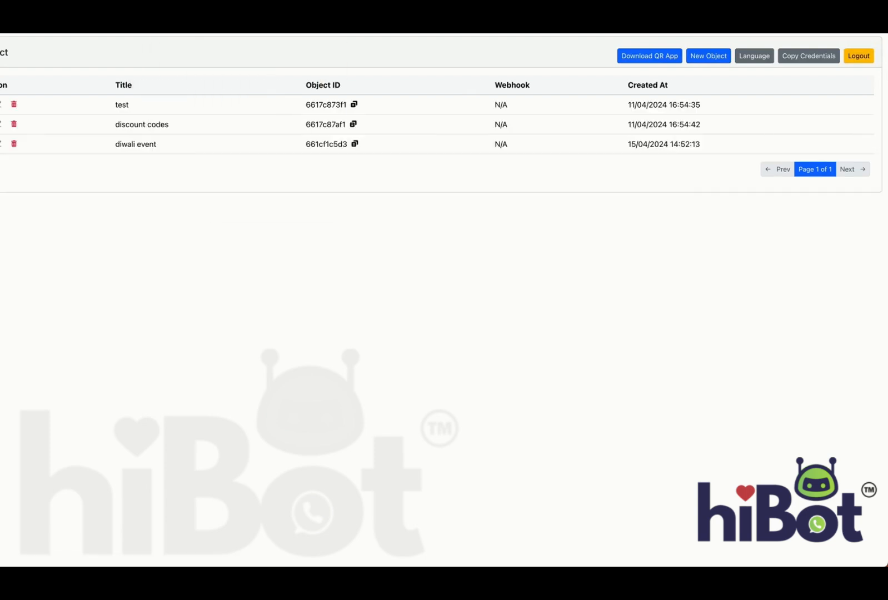
# - Switch to the qr code demo bot workflow and delete the connection between Send Text Message and Create New Ticket
pyautogui.hotkey('ctrl', 'Tab')
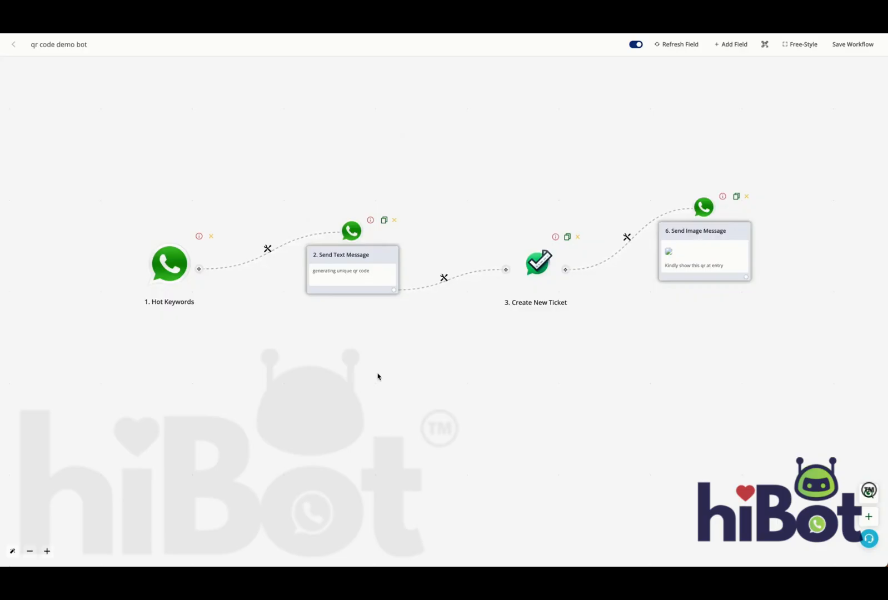
pyautogui.click(443, 283)
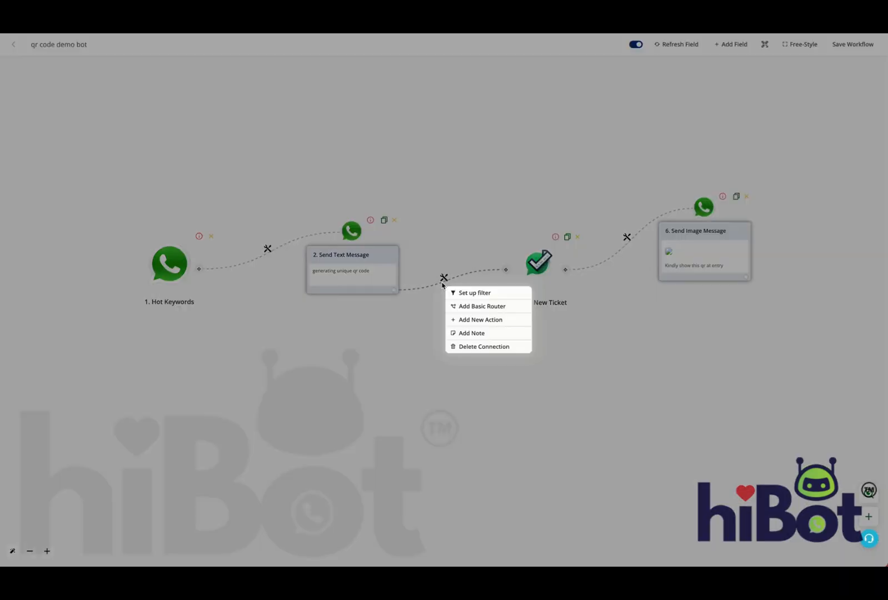
pyautogui.click(470, 348)
# - Branch from Send Text Message to a new automation app action, using Ticket QR's Create New QR module
pyautogui.click(394, 291)
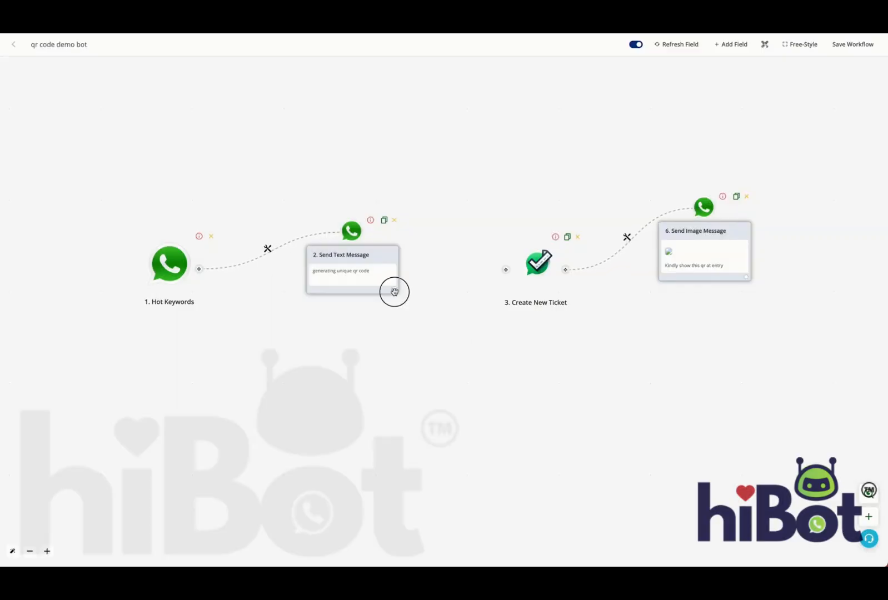
pyautogui.click(425, 309)
pyautogui.moveTo(426, 310); pyautogui.dragTo(462, 399)
pyautogui.moveTo(454, 386)
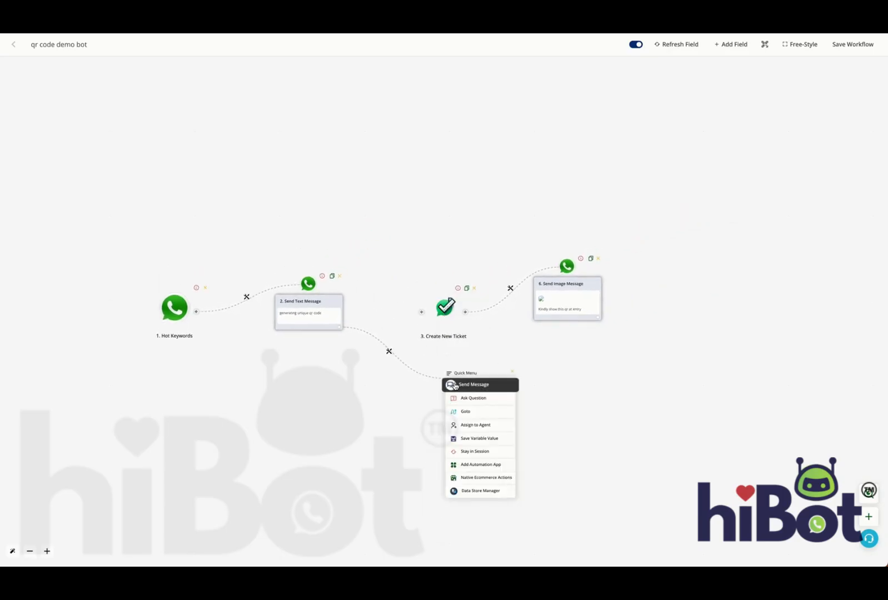
pyautogui.click(473, 470)
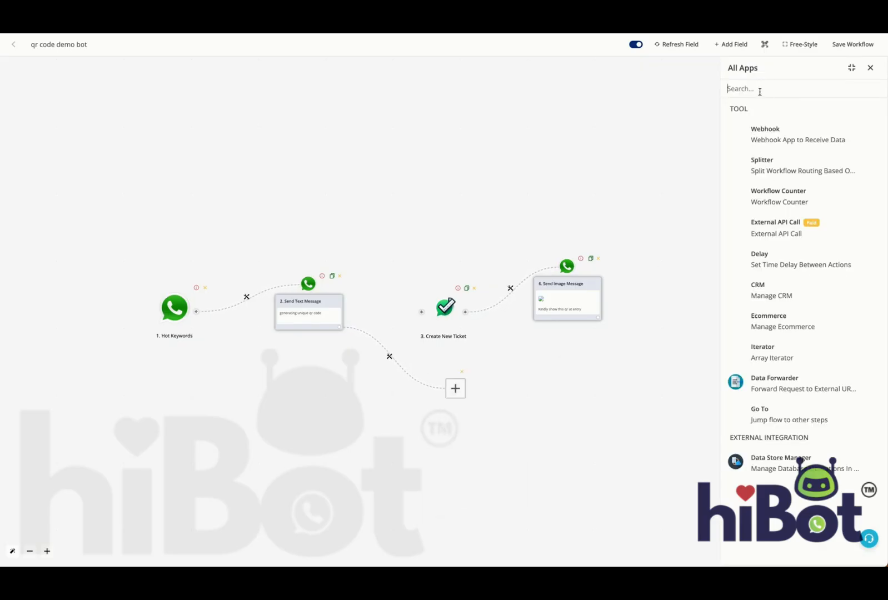
pyautogui.write('qr')
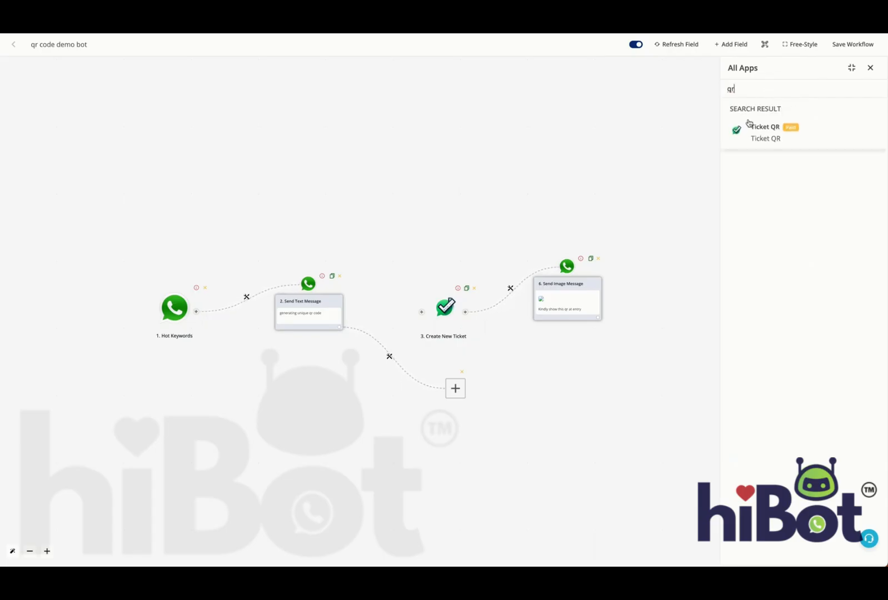
pyautogui.click(767, 138)
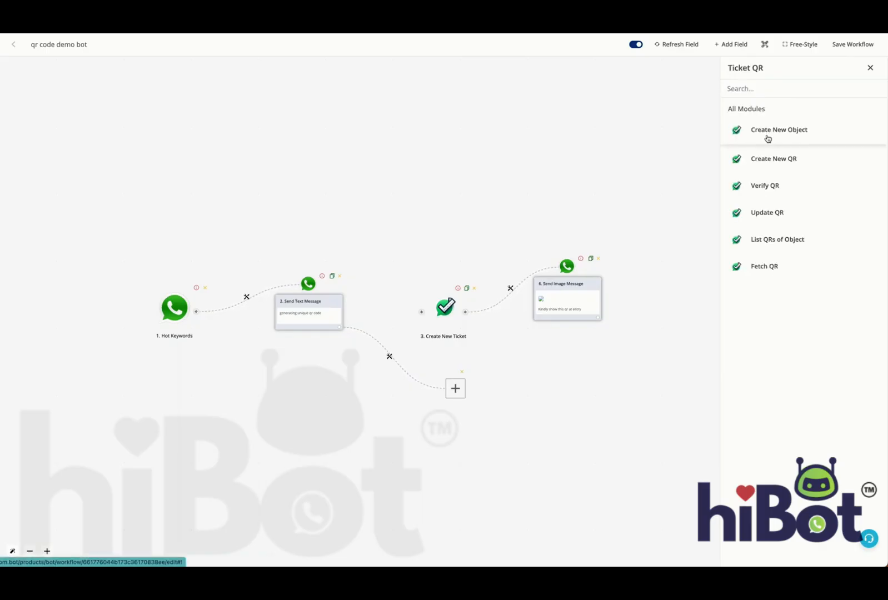
pyautogui.click(761, 167)
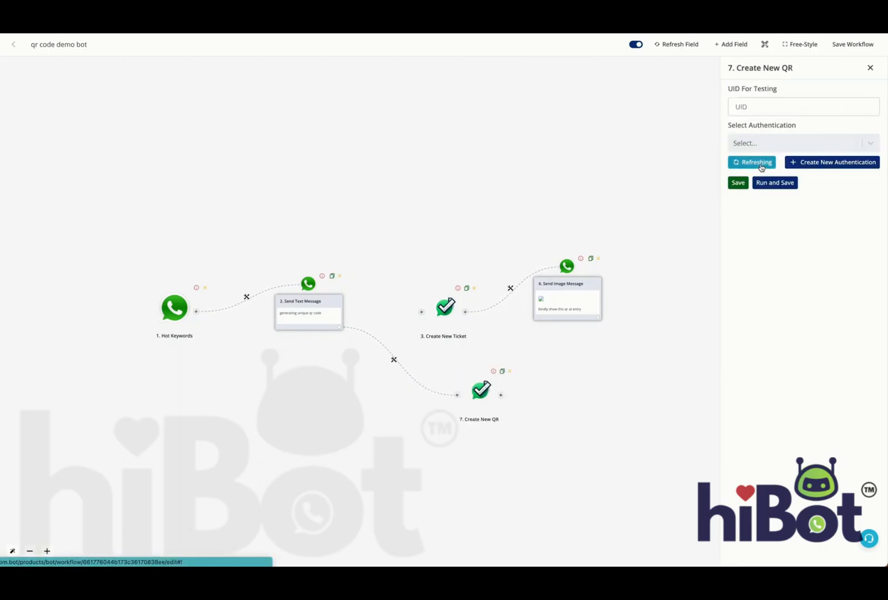
# - Add a new authentication with a label and the account password, and select "test vid" for the Create New QR action
pyautogui.click(832, 162)
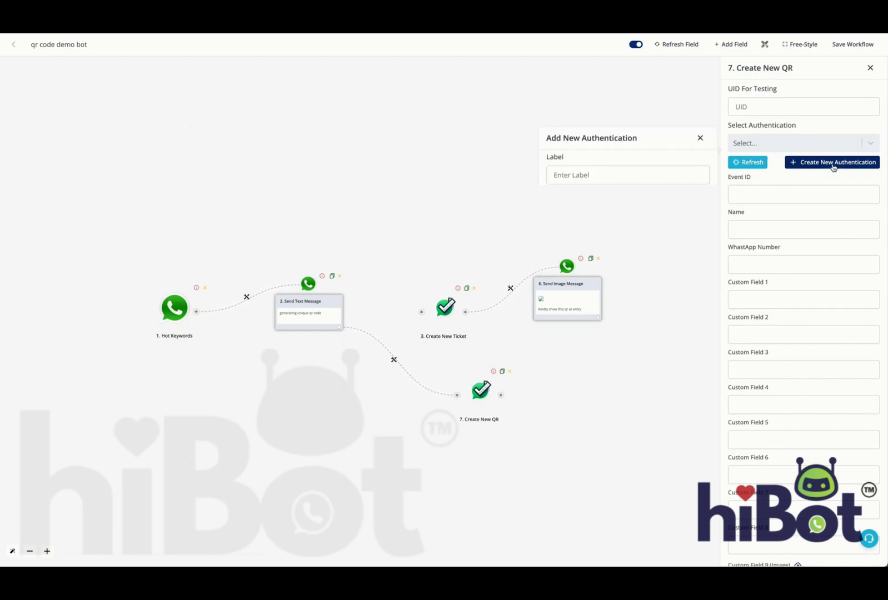
pyautogui.click(636, 176)
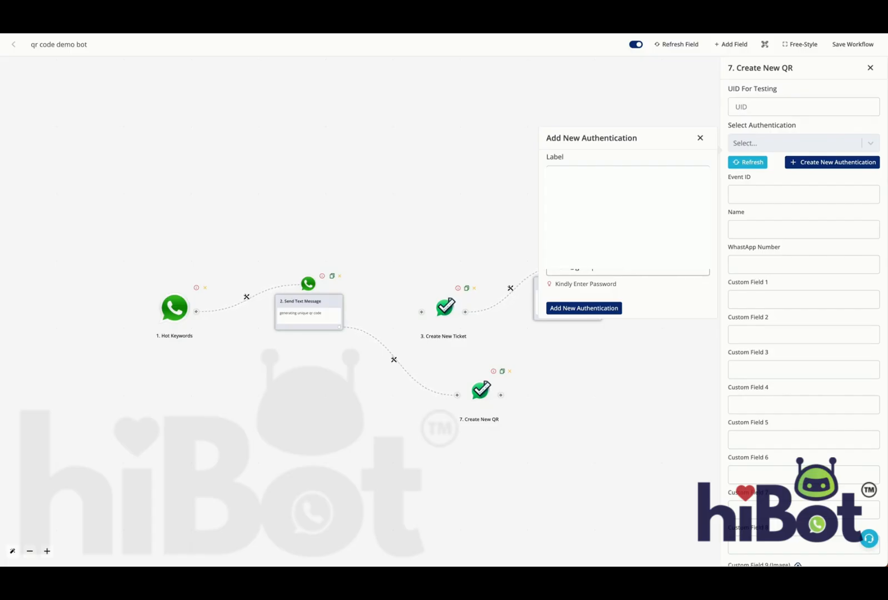
pyautogui.click(614, 309)
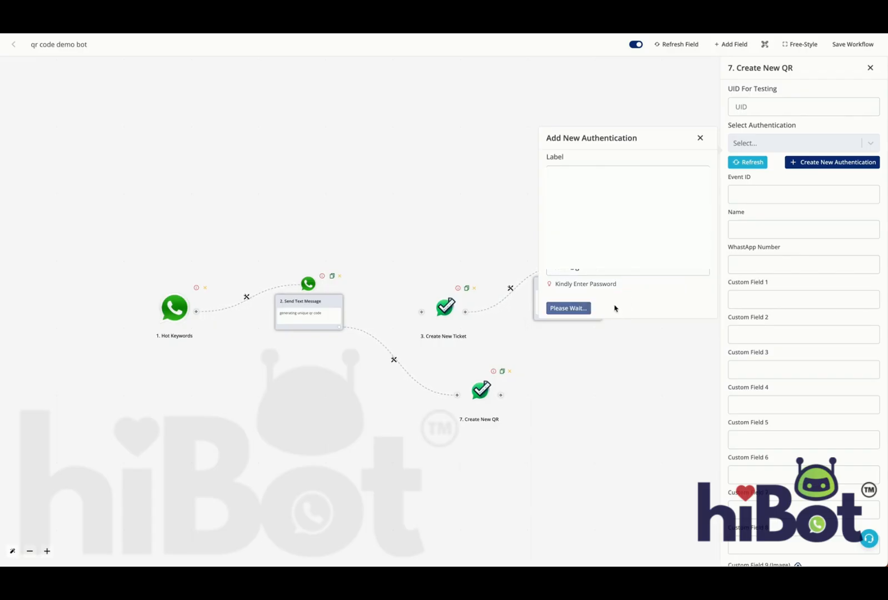
pyautogui.click(798, 143)
pyautogui.click(776, 168)
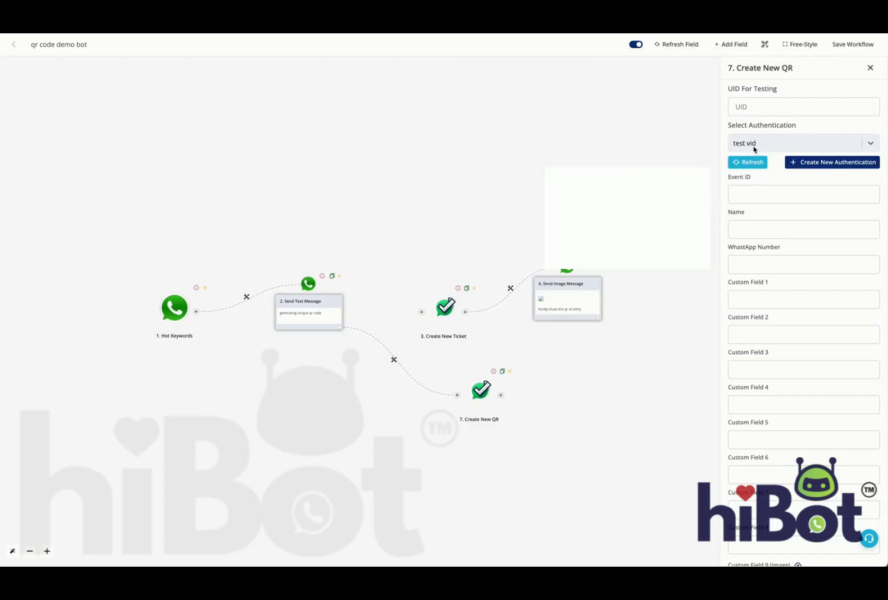
# - Copy the diwali event's object ID from the object list and paste it into the Create New QR action's Event ID
pyautogui.click(774, 198)
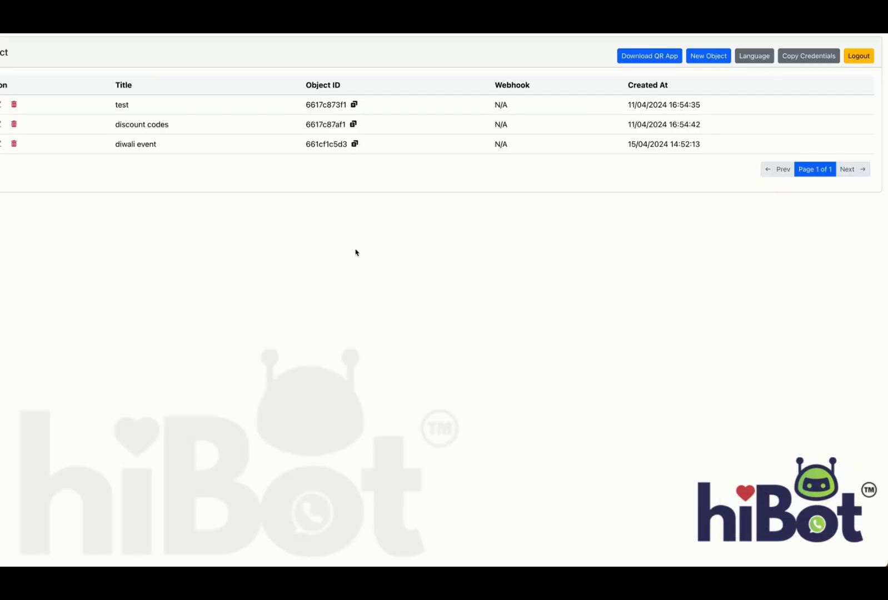
pyautogui.doubleClick(328, 85)
pyautogui.click(347, 86)
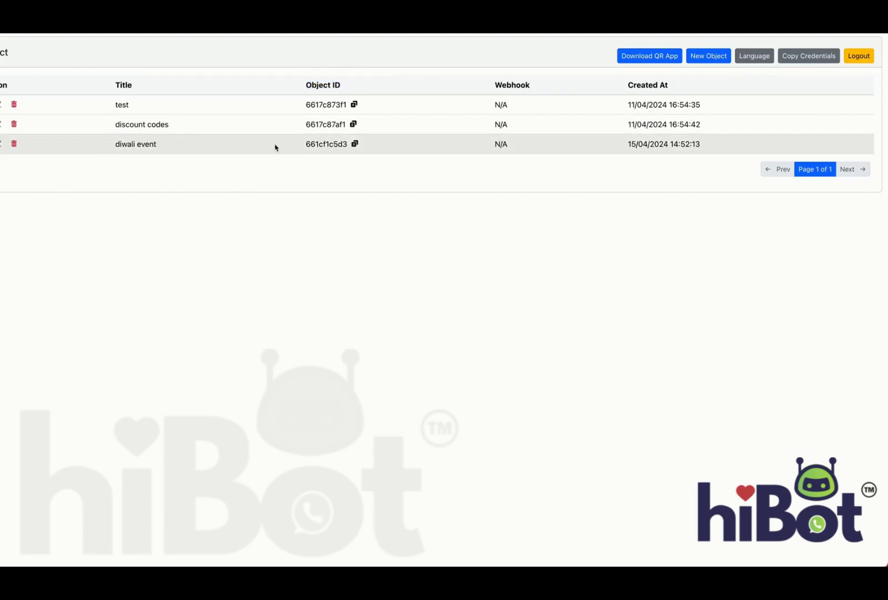
pyautogui.click(355, 144)
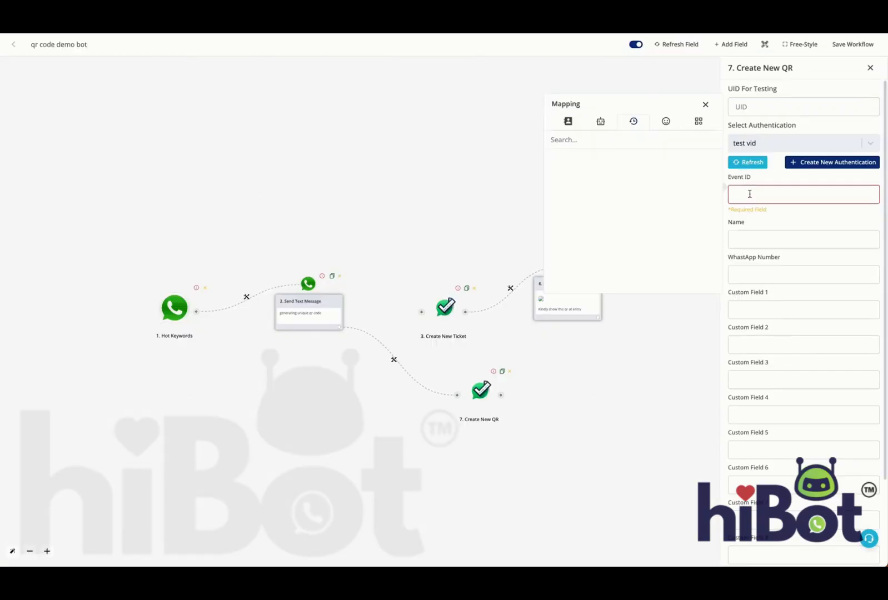
pyautogui.click(753, 192)
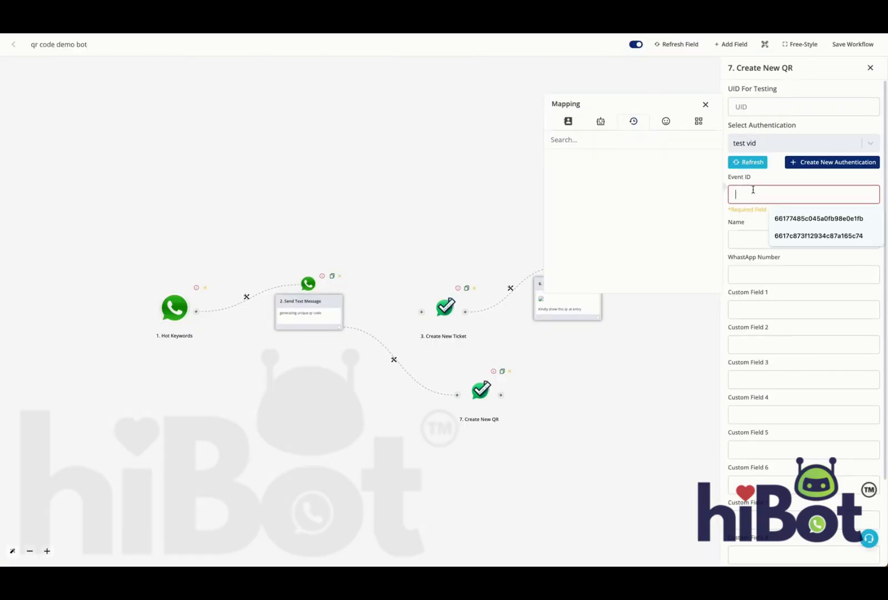
pyautogui.hotkey('ctrl', 'v')
# - Map the contact variable name to Name and the variable waba to WhatsApp Number
pyautogui.click(752, 225)
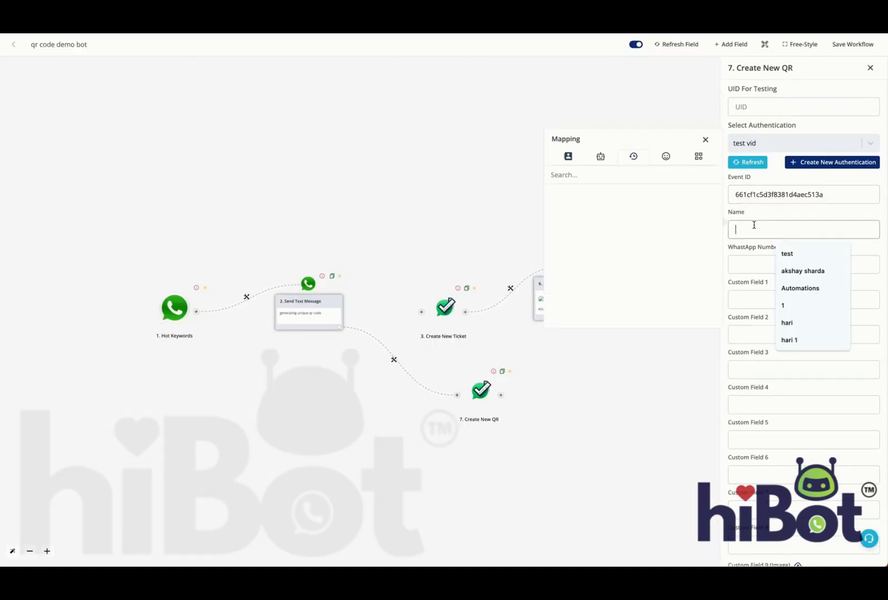
pyautogui.click(566, 154)
pyautogui.scroll(-10, 589, 234)
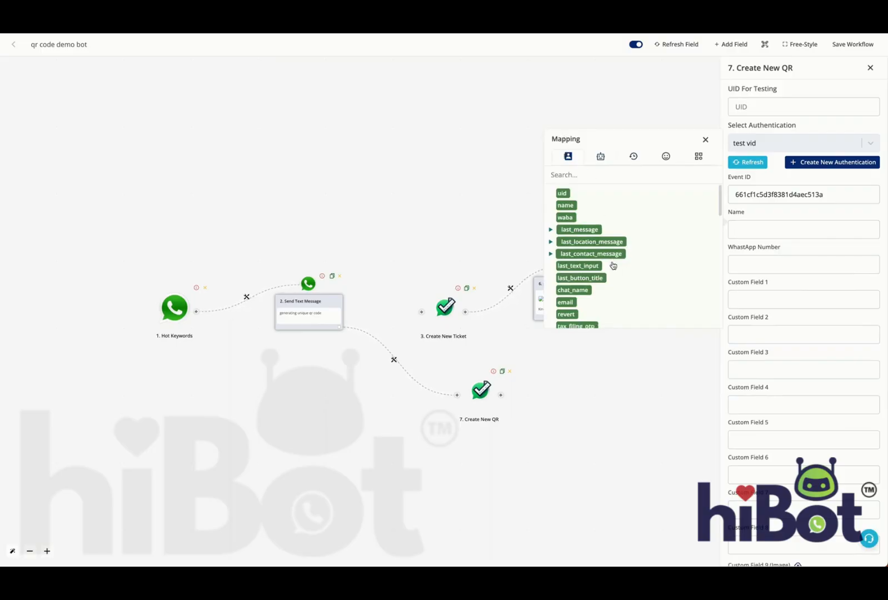
pyautogui.scroll(10, 612, 289)
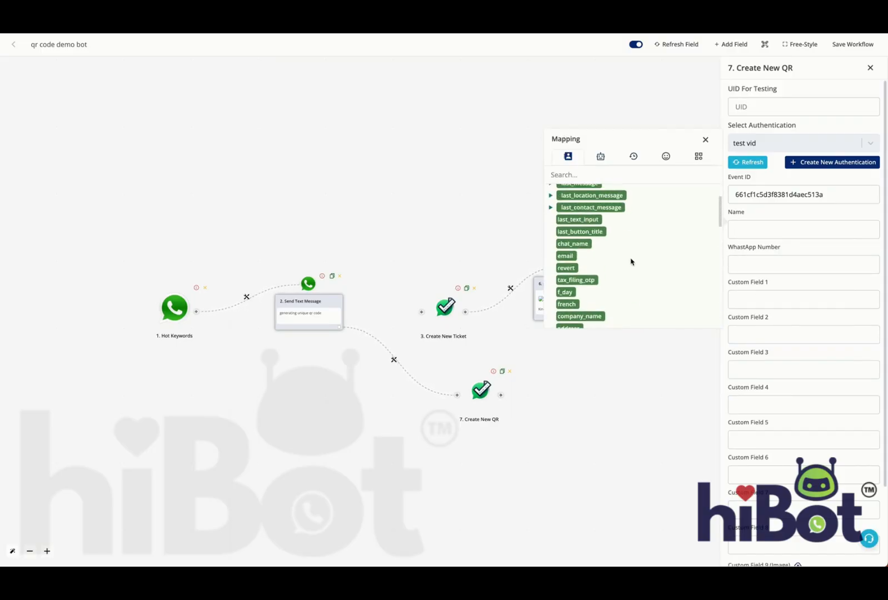
pyautogui.click(780, 228)
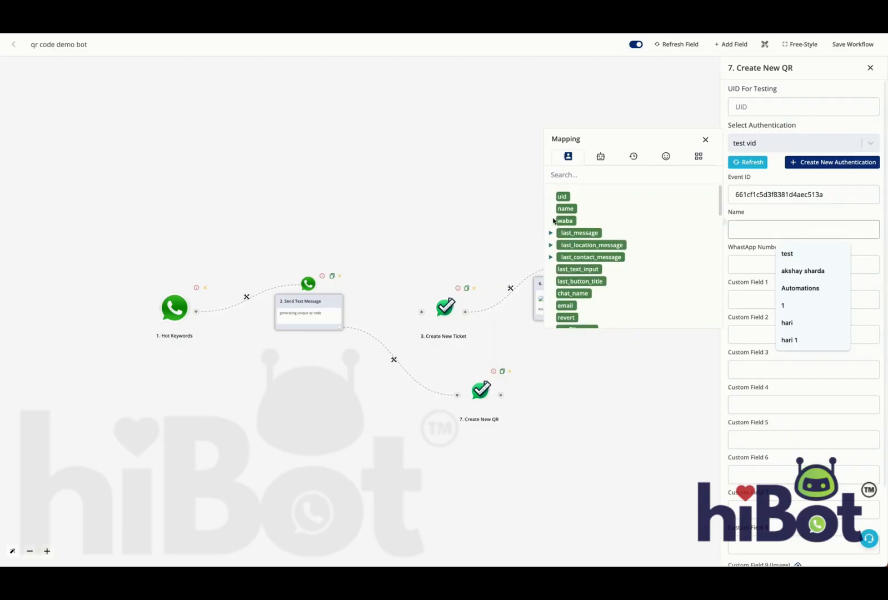
pyautogui.click(565, 208)
pyautogui.click(743, 261)
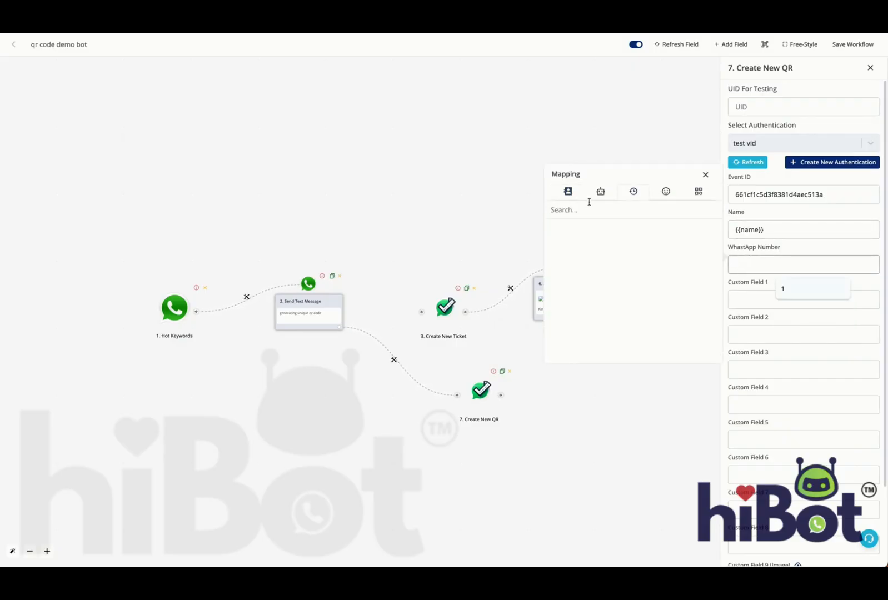
pyautogui.click(566, 257)
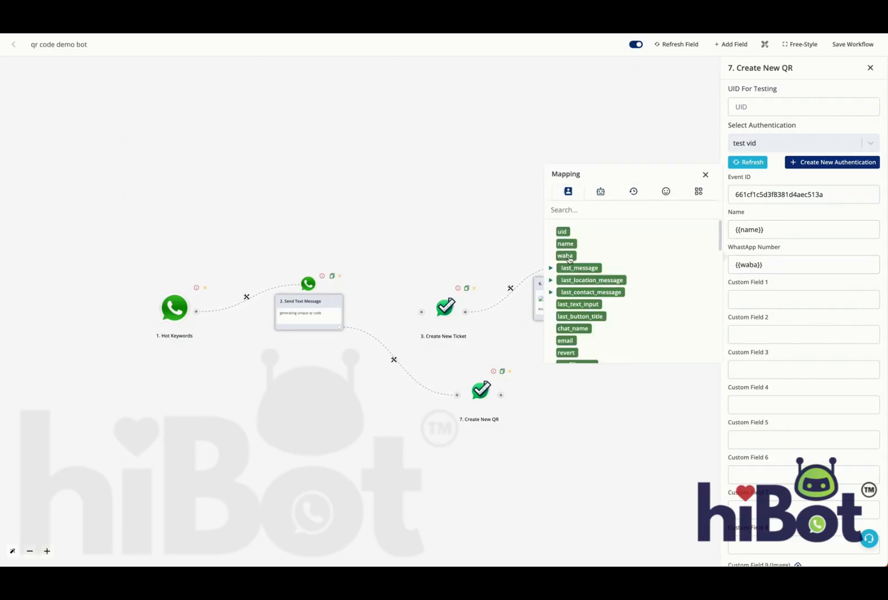
# - Look through the contact variables for Custom Field 1 and set the field to "5 % discount"
pyautogui.click(780, 299)
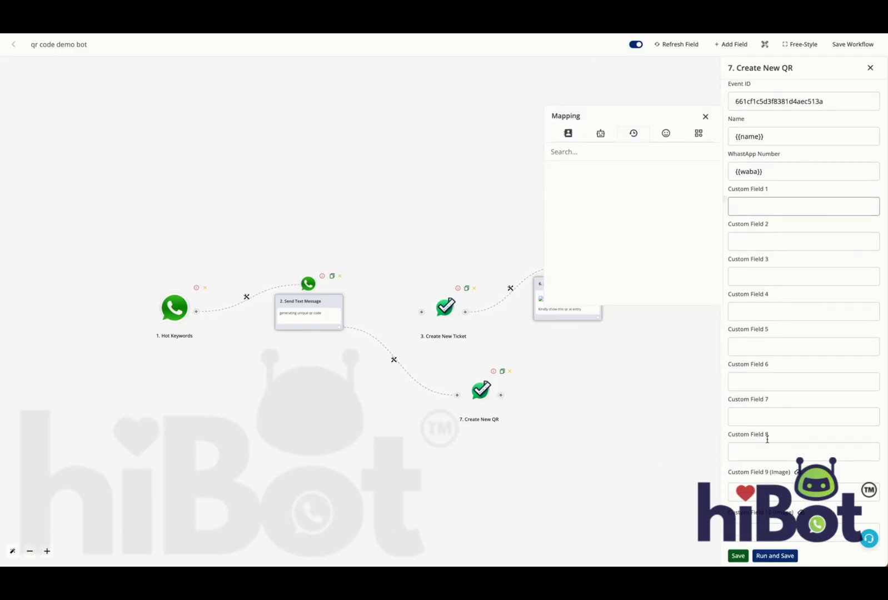
pyautogui.click(568, 139)
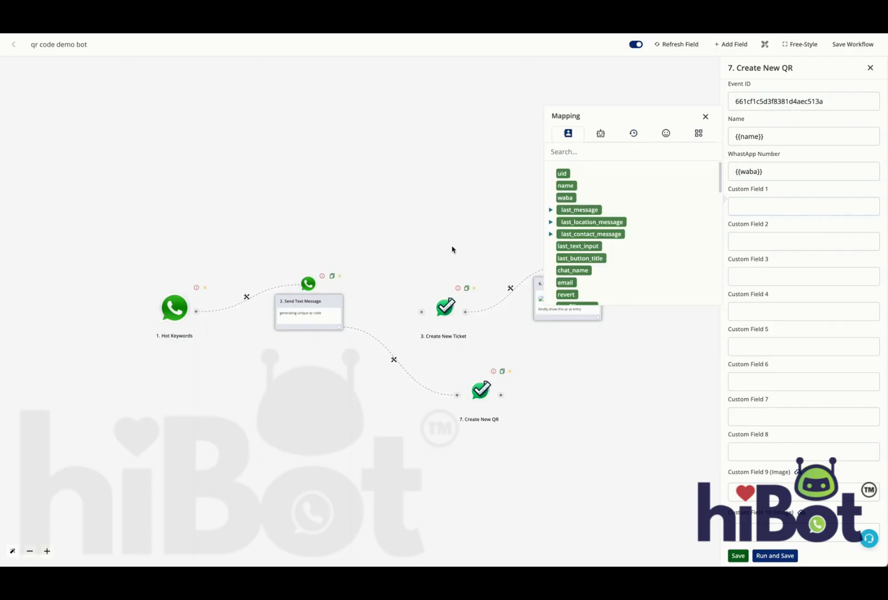
pyautogui.scroll(-3, 544, 204)
pyautogui.scroll(-2, 583, 224)
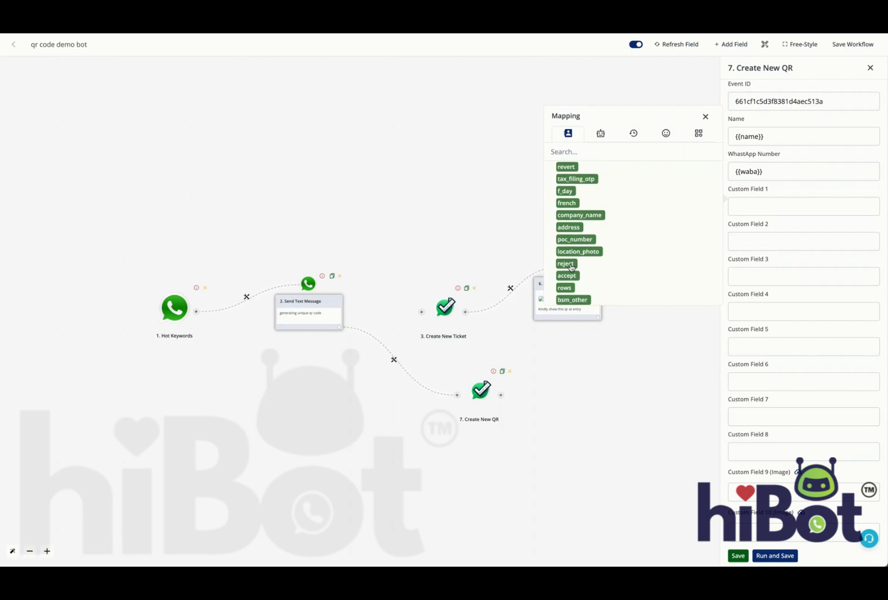
pyautogui.click(777, 212)
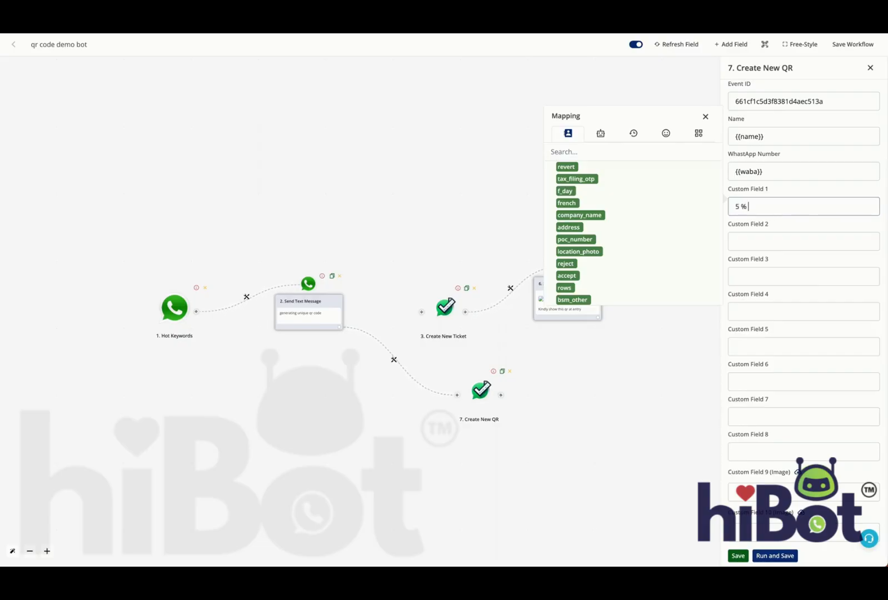
pyautogui.write('count')
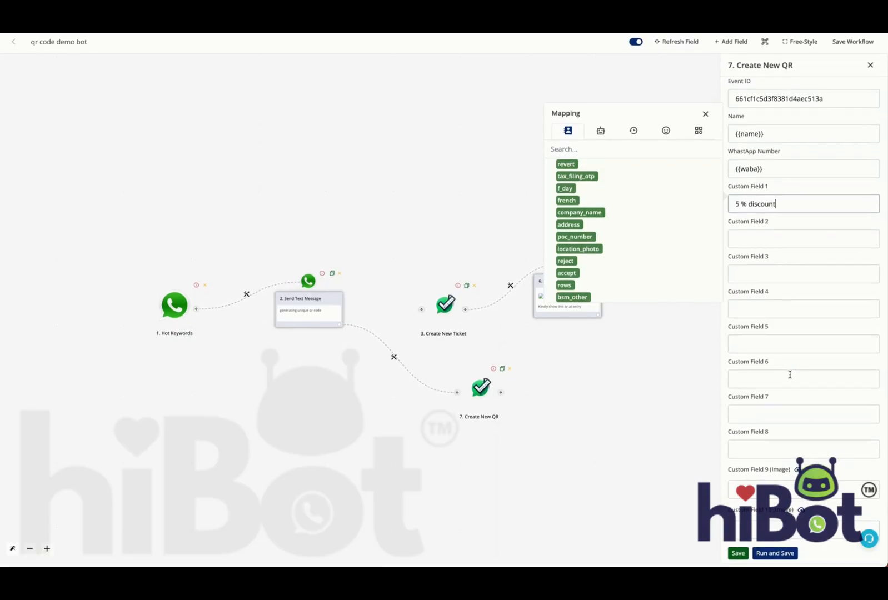
# - Browse the contact variables available for Custom Field 9 (Image), leaving the mapping without choosing one
pyautogui.click(774, 496)
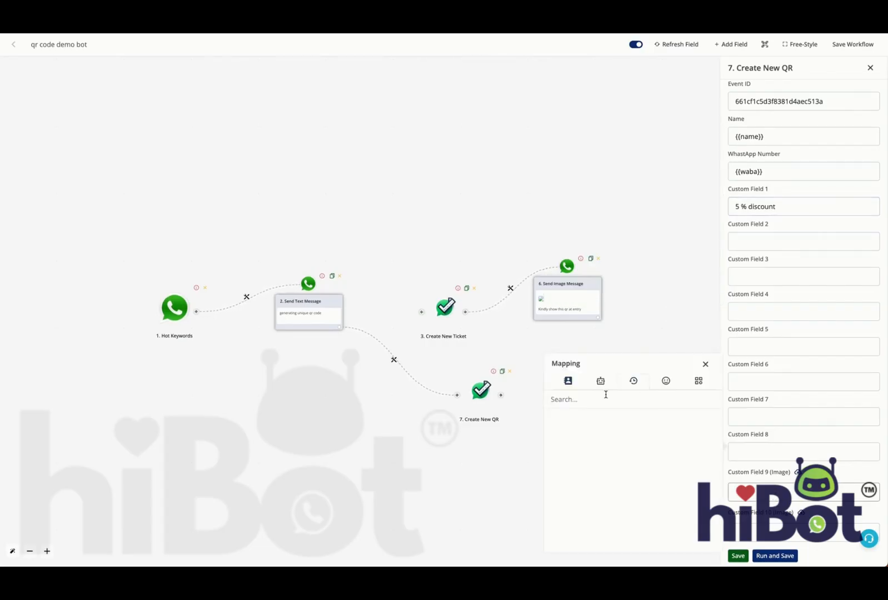
pyautogui.scroll(-3, 608, 463)
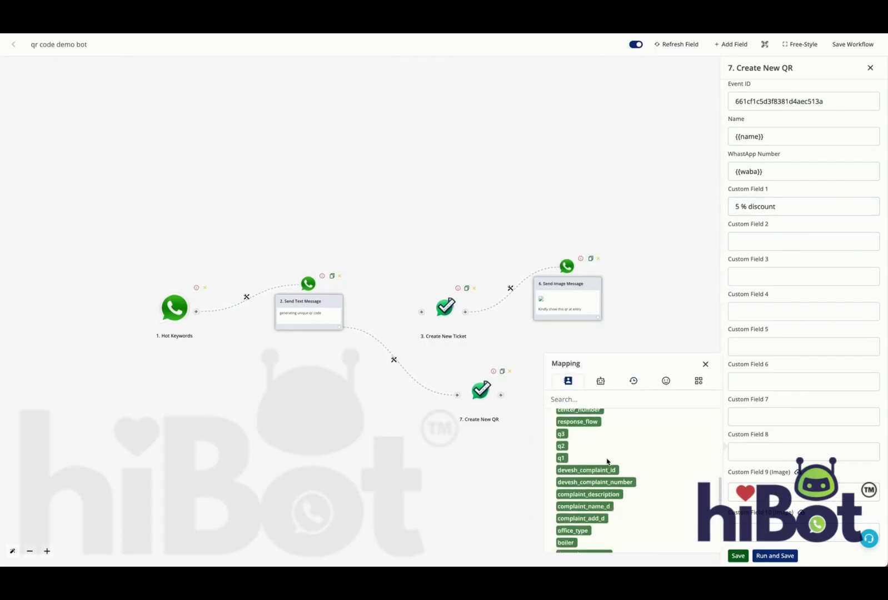
pyautogui.scroll(-3, 608, 460)
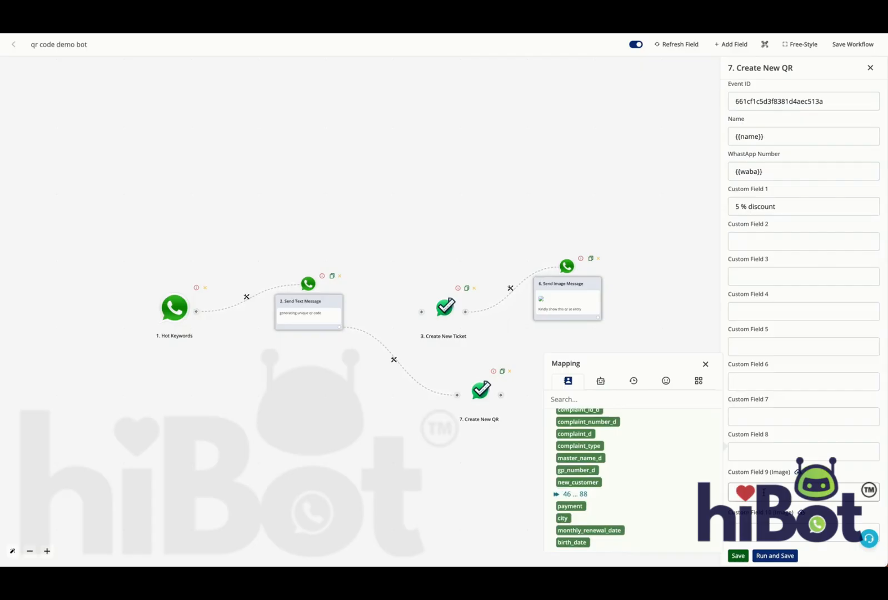
pyautogui.scroll(10, 687, 492)
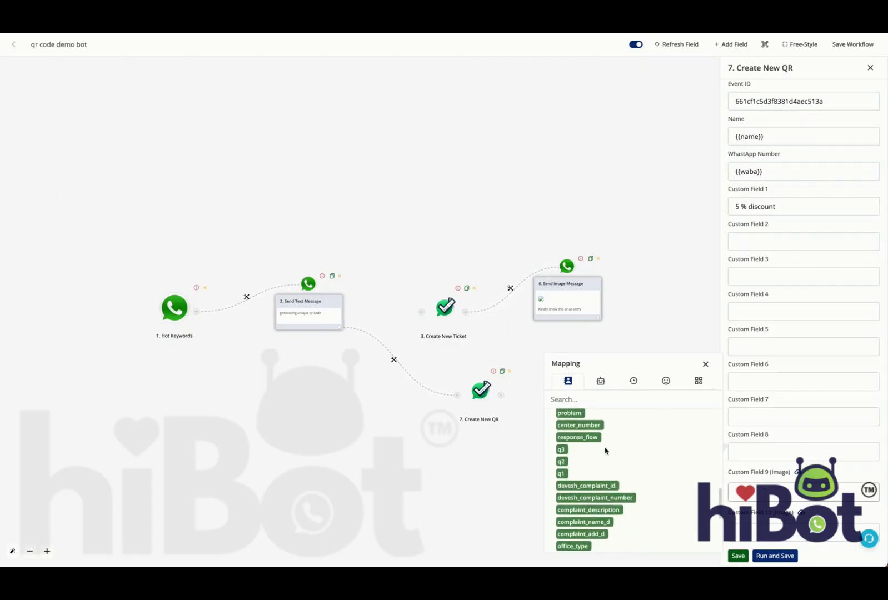
pyautogui.click(705, 365)
# - Run and save the Create New QR action and show its run history
pyautogui.click(781, 557)
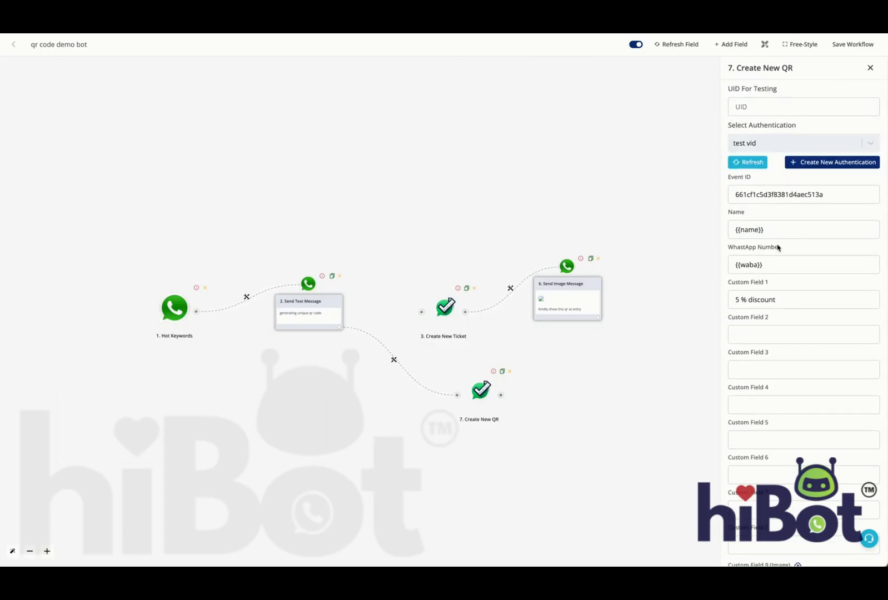
pyautogui.scroll(-3, 777, 248)
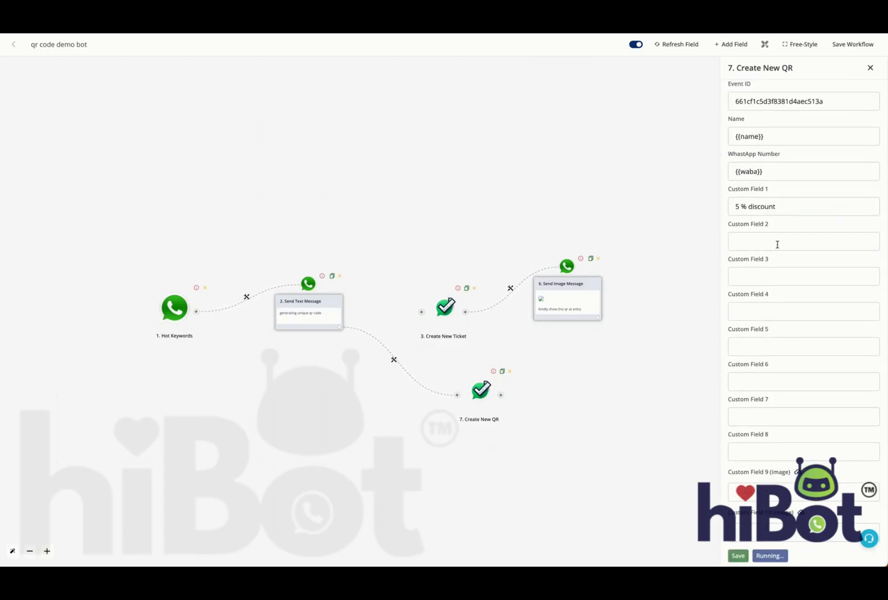
pyautogui.click(823, 557)
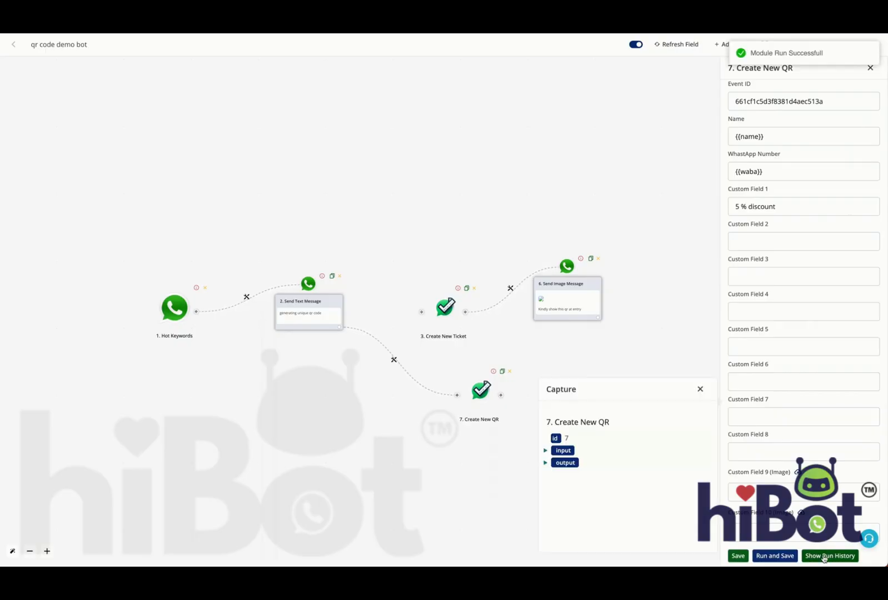
# - Expand the captured output's ticket response to examine the qrimage URL and custom fields, and save the action
pyautogui.click(545, 463)
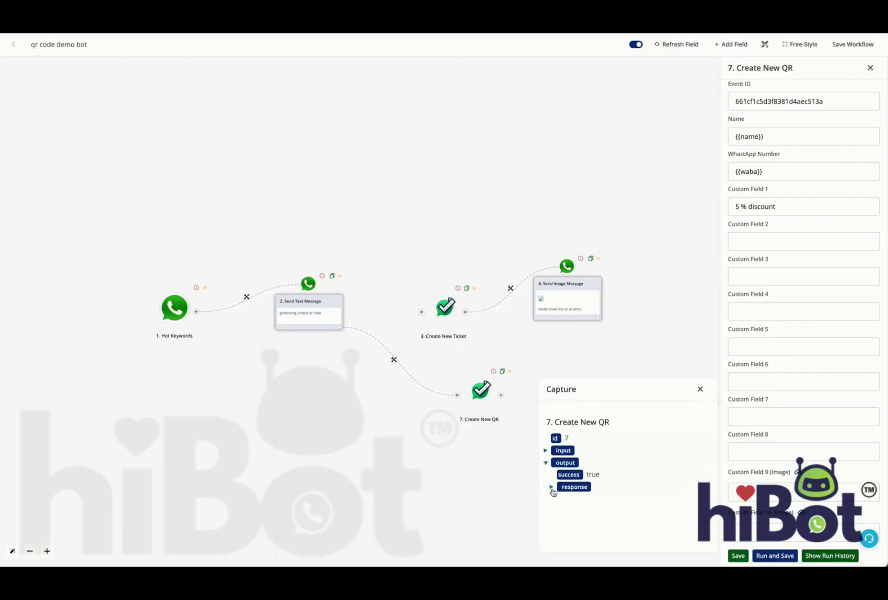
pyautogui.click(551, 487)
pyautogui.click(557, 511)
pyautogui.scroll(-5, 573, 526)
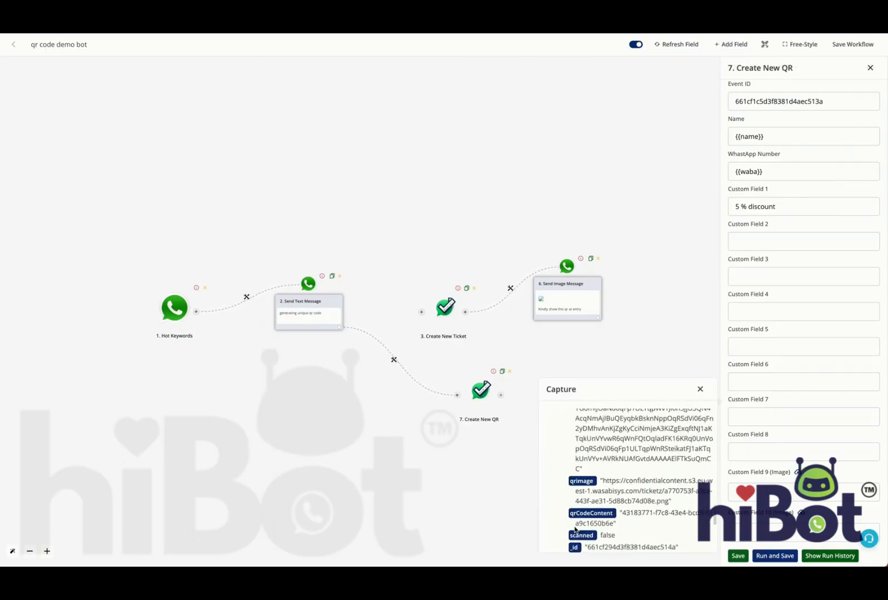
pyautogui.scroll(-2, 616, 468)
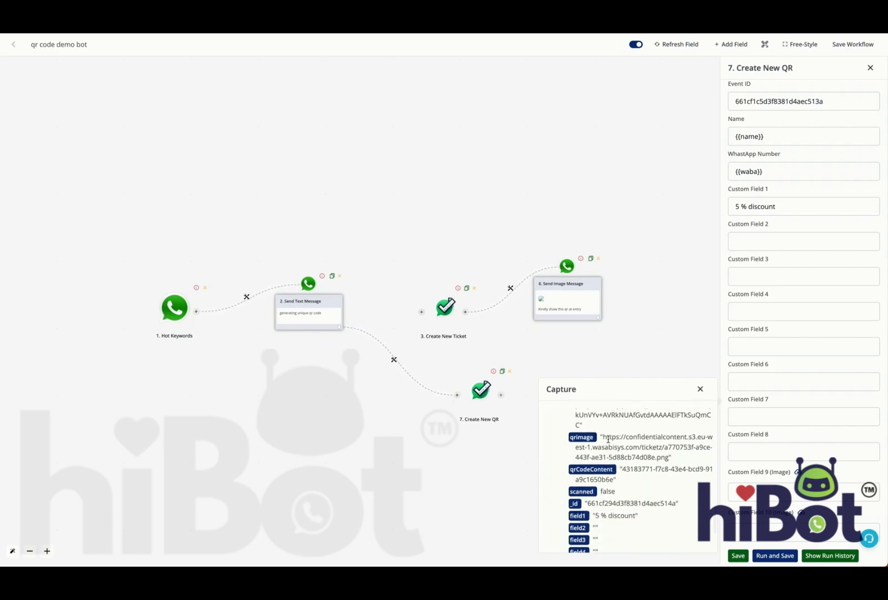
pyautogui.moveTo(603, 438); pyautogui.dragTo(671, 461)
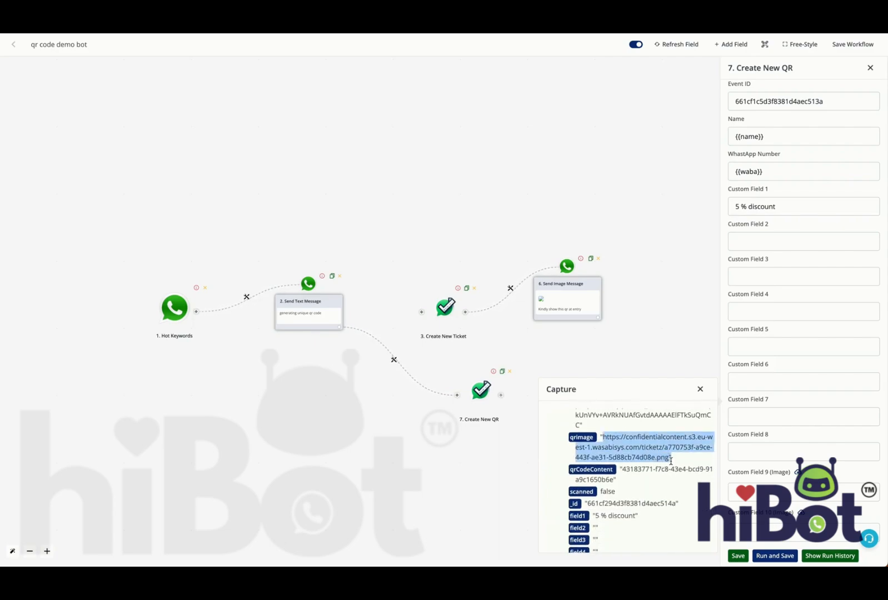
pyautogui.scroll(-3, 671, 460)
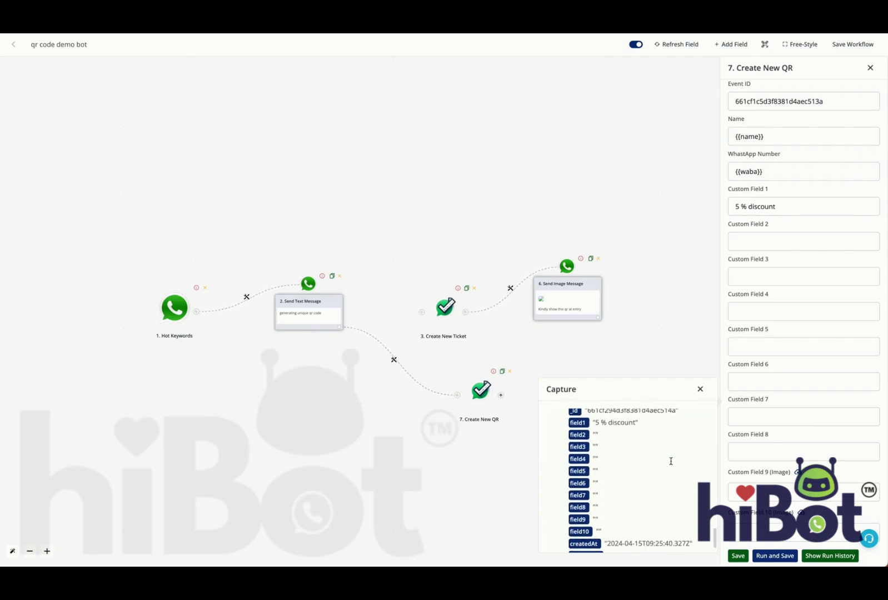
pyautogui.click(701, 389)
pyautogui.click(737, 555)
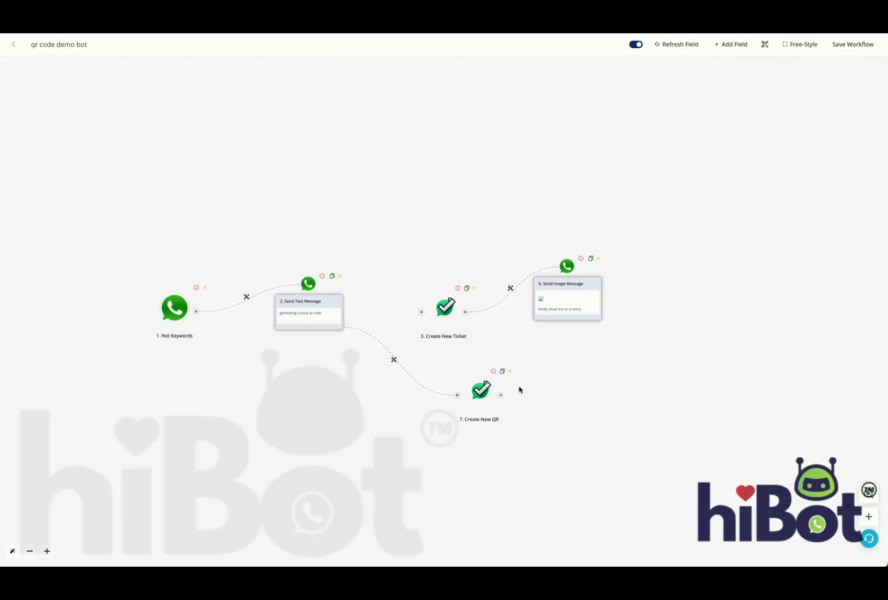
# - Connect a Send Message action after Create New QR and choose Image Message as its type
pyautogui.click(501, 395)
pyautogui.click(415, 301)
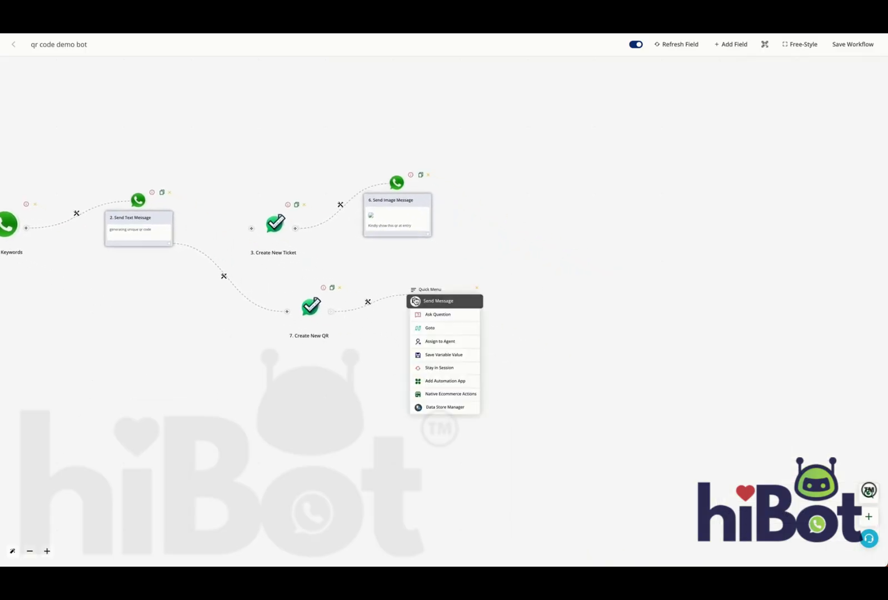
pyautogui.click(427, 303)
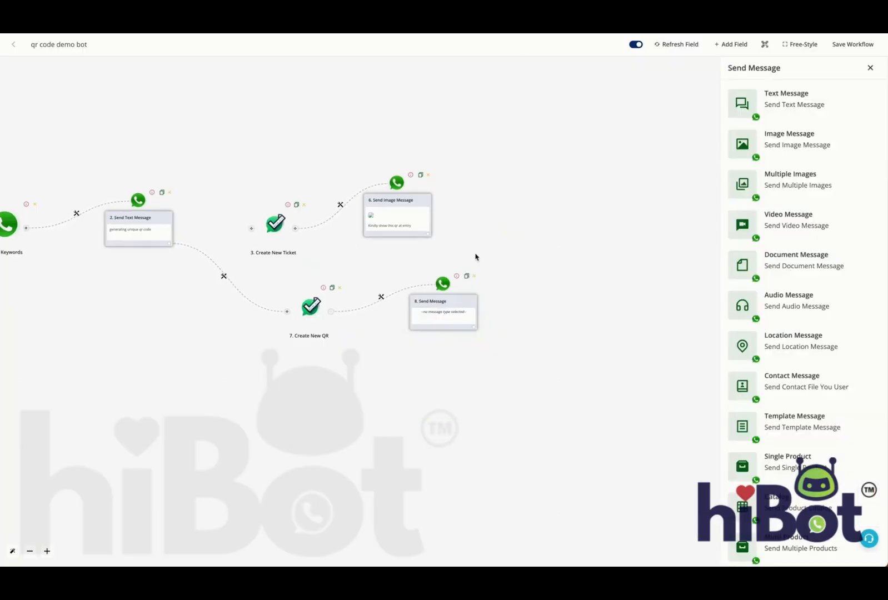
pyautogui.click(807, 150)
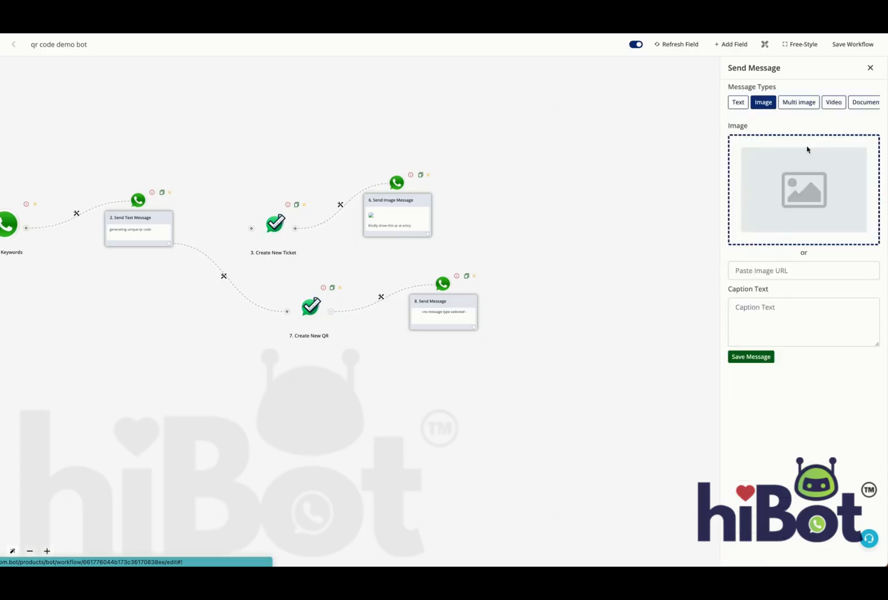
# - Enter "Show this qr code at entry" as the image message's caption text
pyautogui.click(773, 271)
pyautogui.click(774, 308)
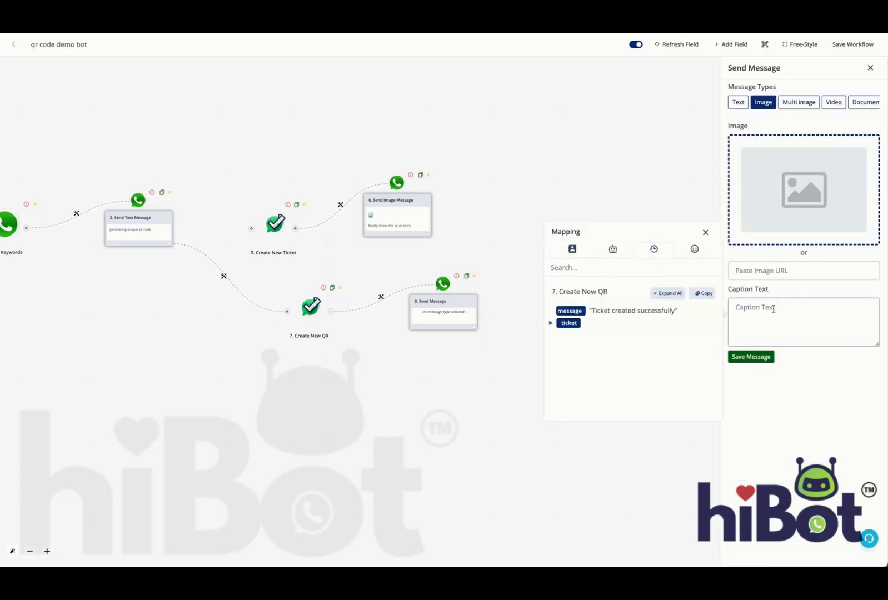
pyautogui.write('Show tihs q')
pyautogui.write('r code at entry')
pyautogui.click(748, 269)
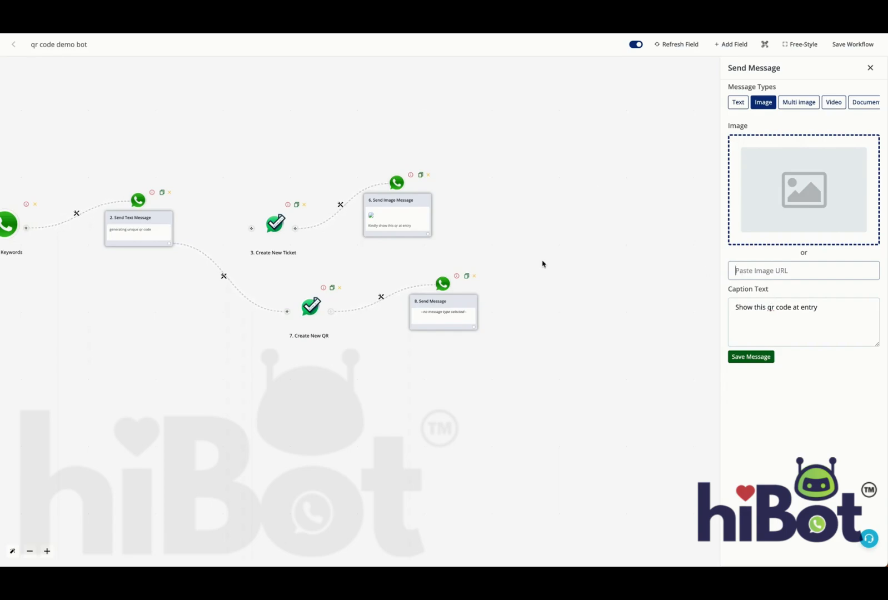
# - Insert the ticket's qrimage variable from the Create New QR output on a new line in the caption text
pyautogui.click(833, 305)
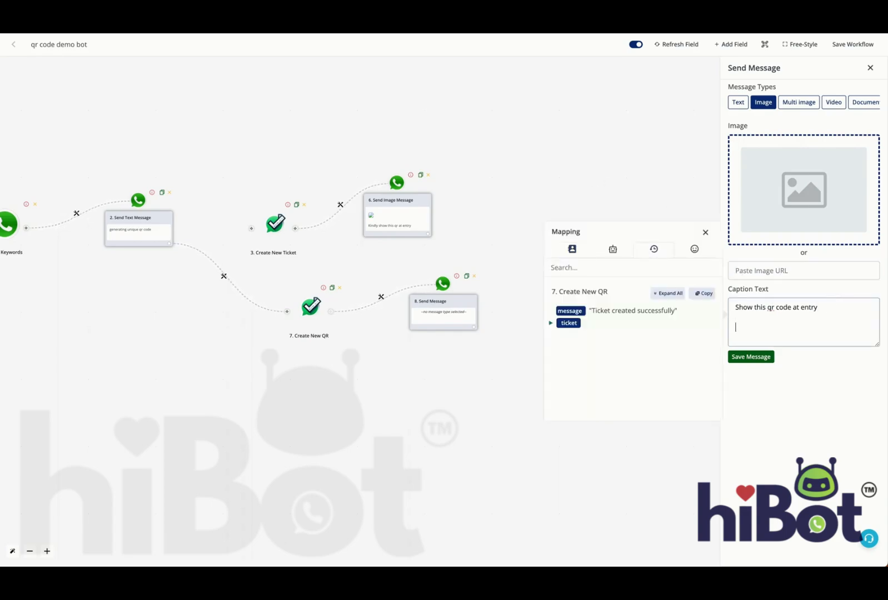
pyautogui.click(577, 248)
pyautogui.click(664, 250)
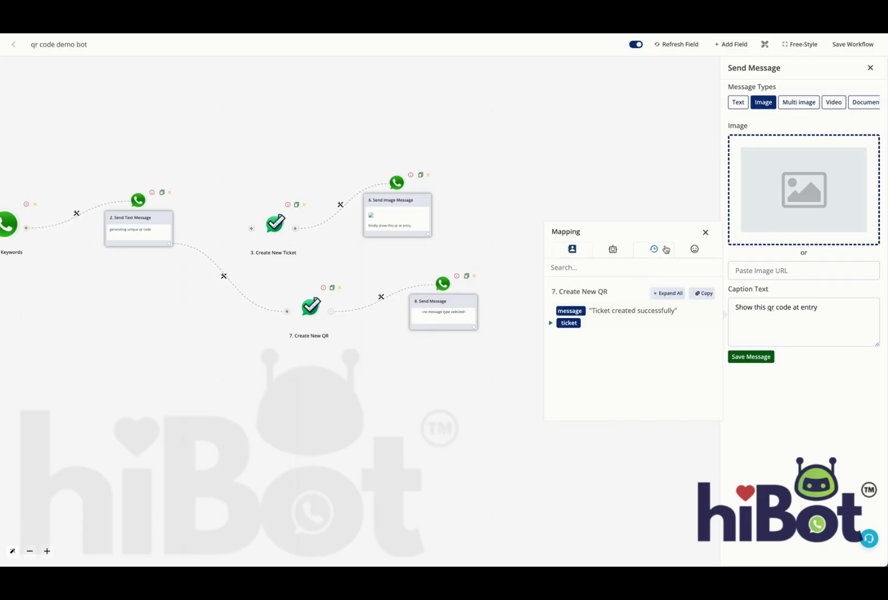
pyautogui.click(766, 339)
pyautogui.click(679, 293)
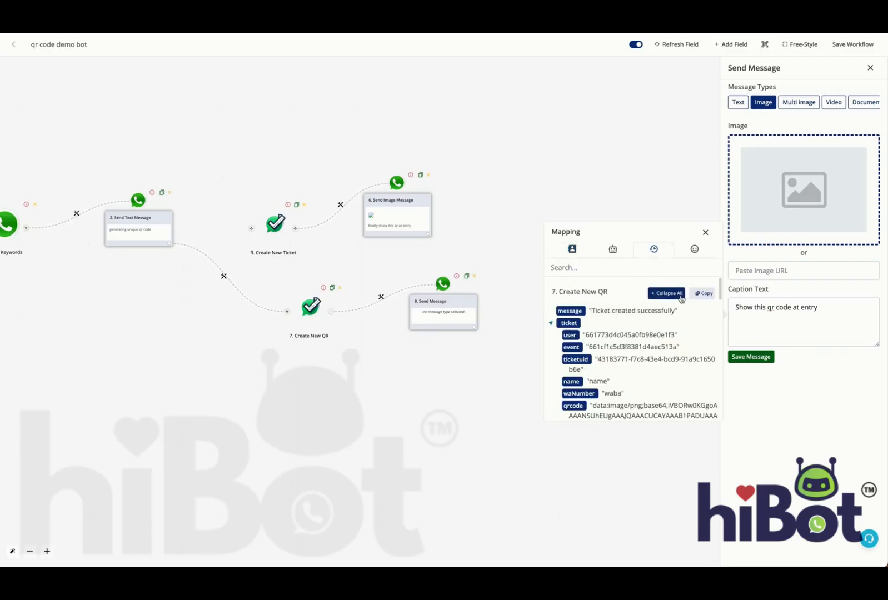
pyautogui.scroll(-5, 610, 371)
pyautogui.scroll(-3, 611, 375)
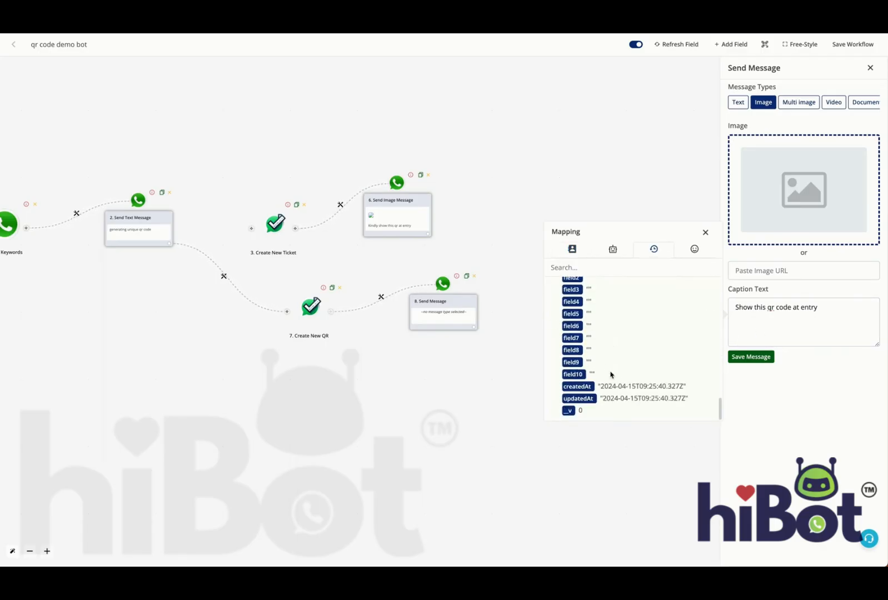
pyautogui.scroll(6, 611, 374)
pyautogui.scroll(-4, 610, 373)
pyautogui.scroll(1, 611, 372)
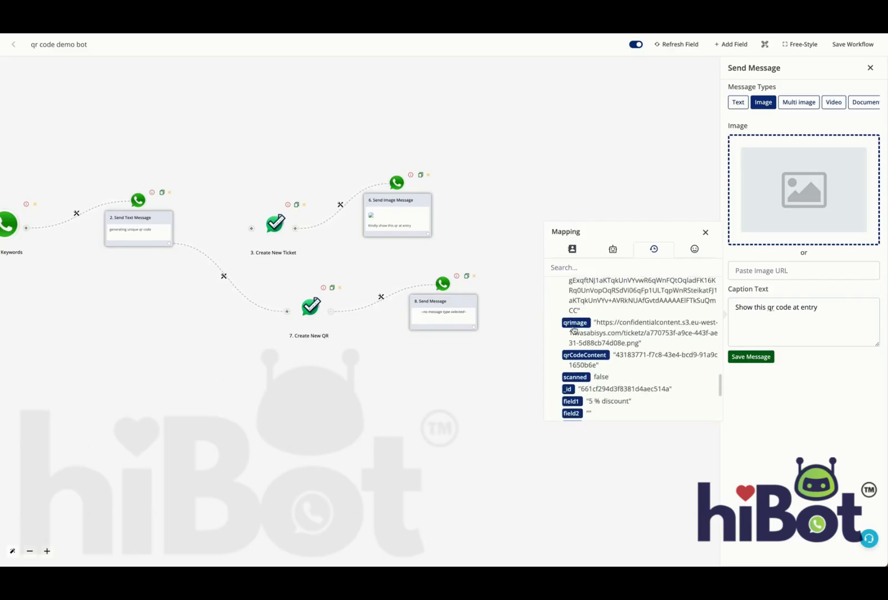
pyautogui.click(576, 322)
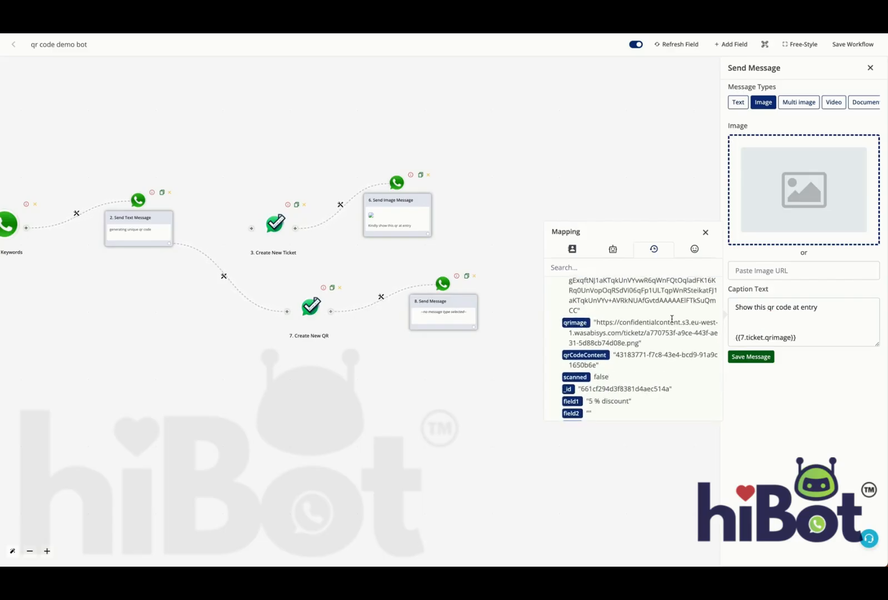
# - Move the {{7.ticket.qrimage}} variable out of the caption text and into the image URL
pyautogui.tripleClick(766, 338)
pyautogui.hotkey('ctrl', 'c')
pyautogui.press('BackSpace')
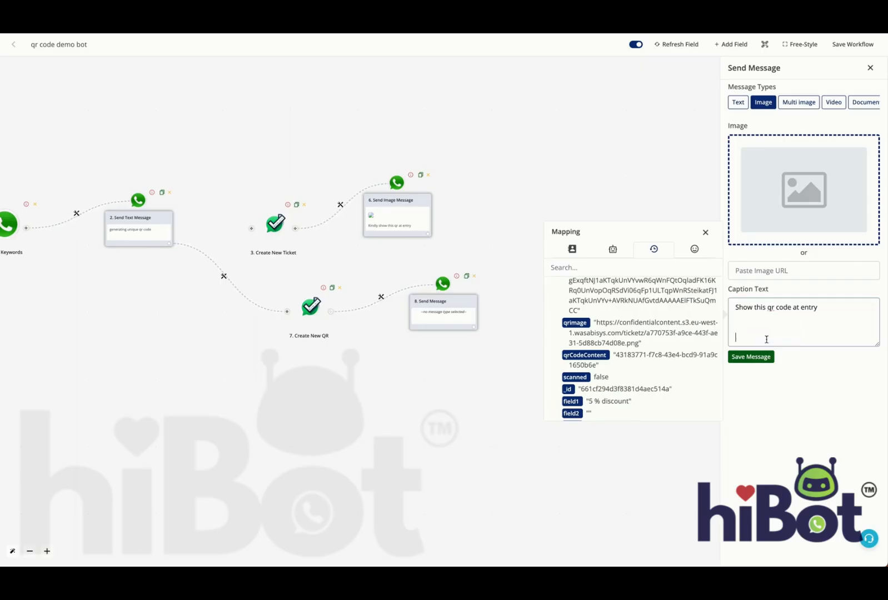
pyautogui.click(767, 271)
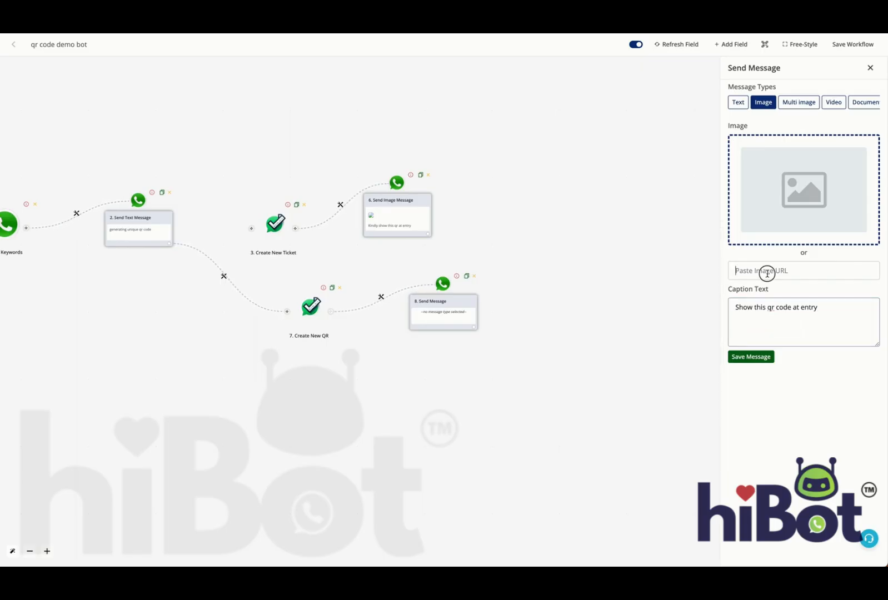
pyautogui.hotkey('ctrl', 'v')
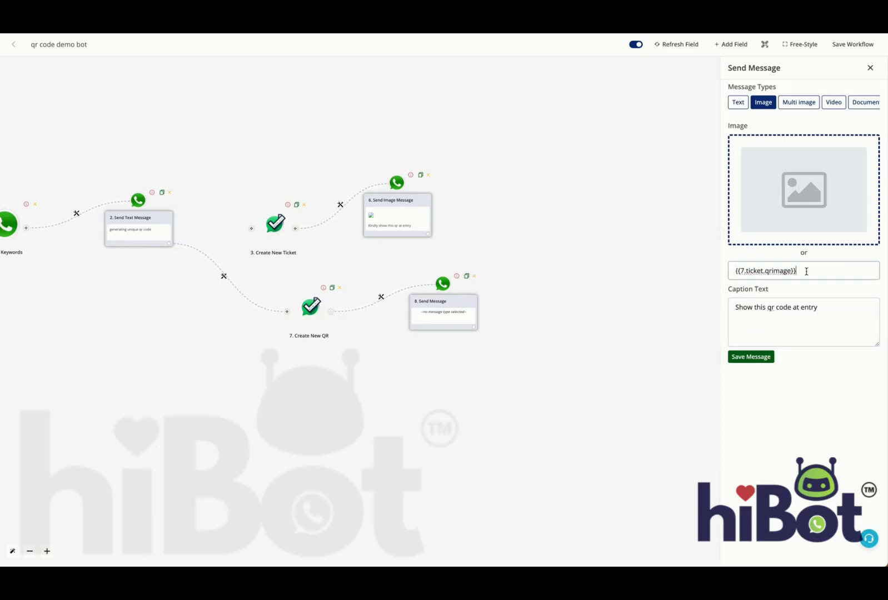
# - Save the image message and the whole qr code demo bot workflow
pyautogui.moveTo(785, 271); pyautogui.dragTo(721, 269)
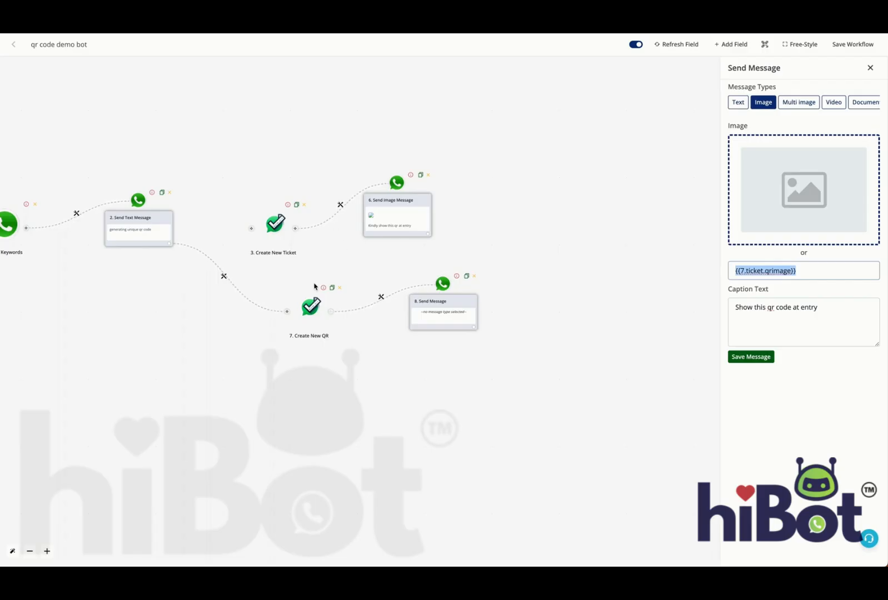
pyautogui.click(767, 357)
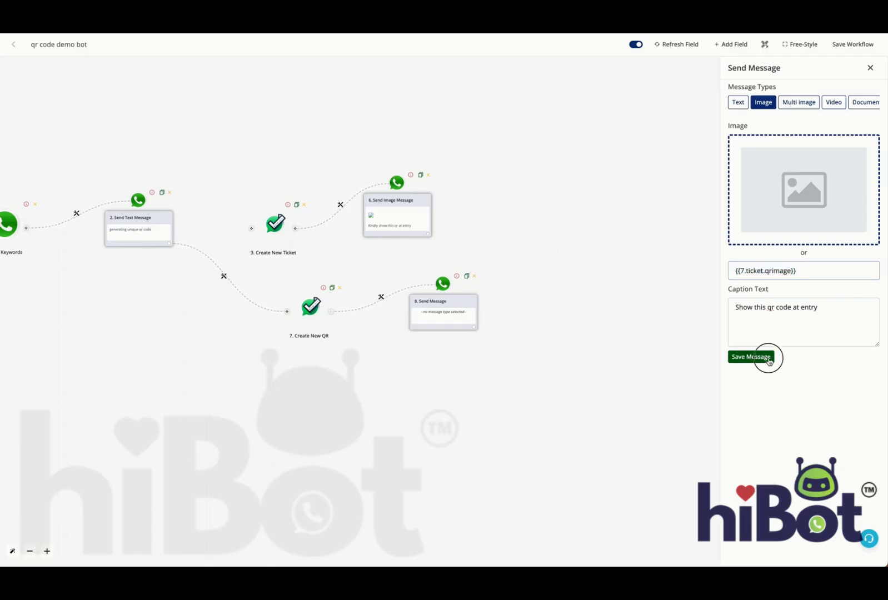
pyautogui.click(862, 43)
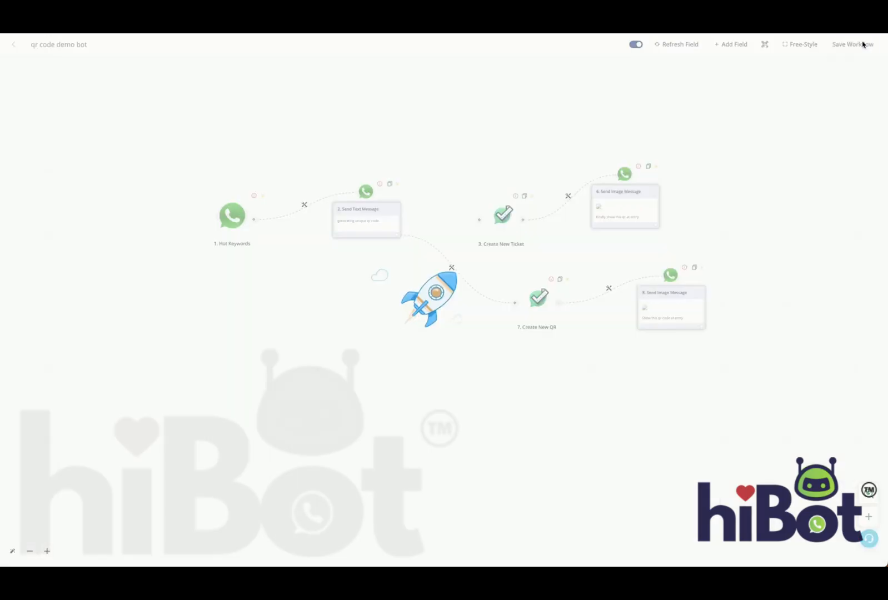